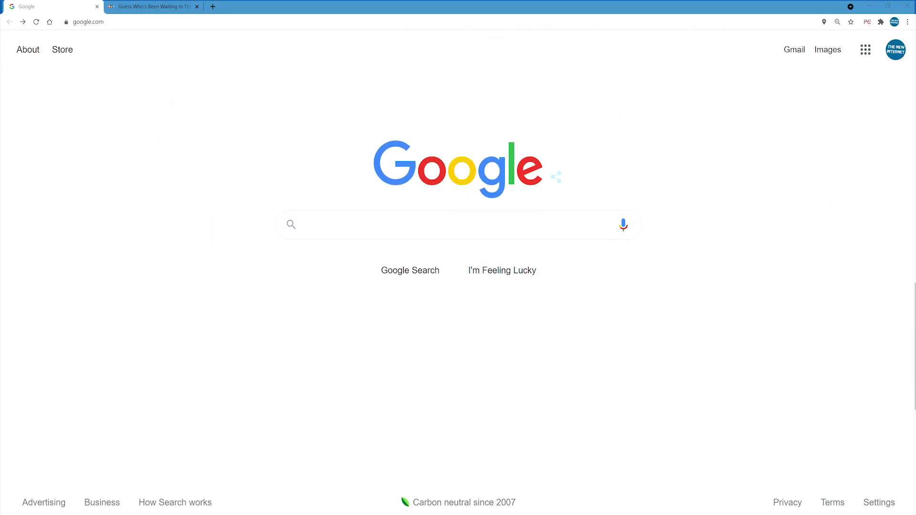
- Search Google for "are eggs good for you?"
click(353, 221)
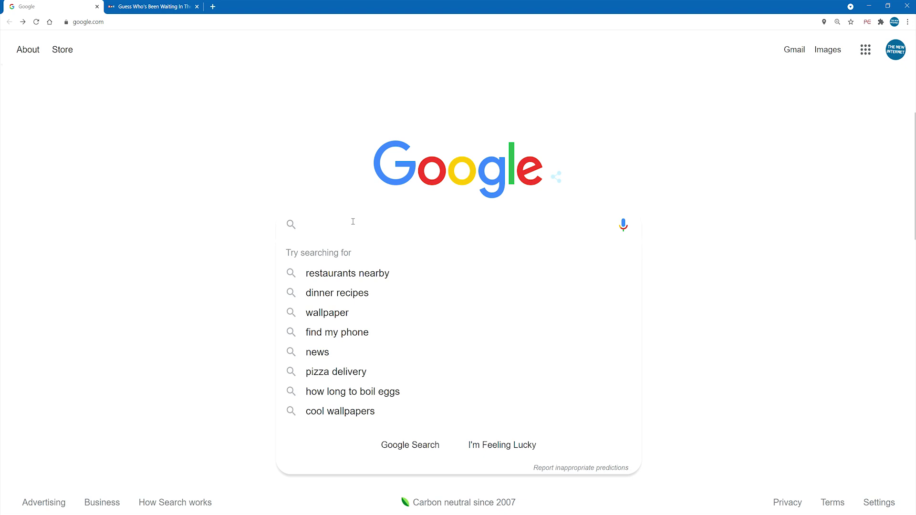
text(are eggs good for you?)
key(Return)
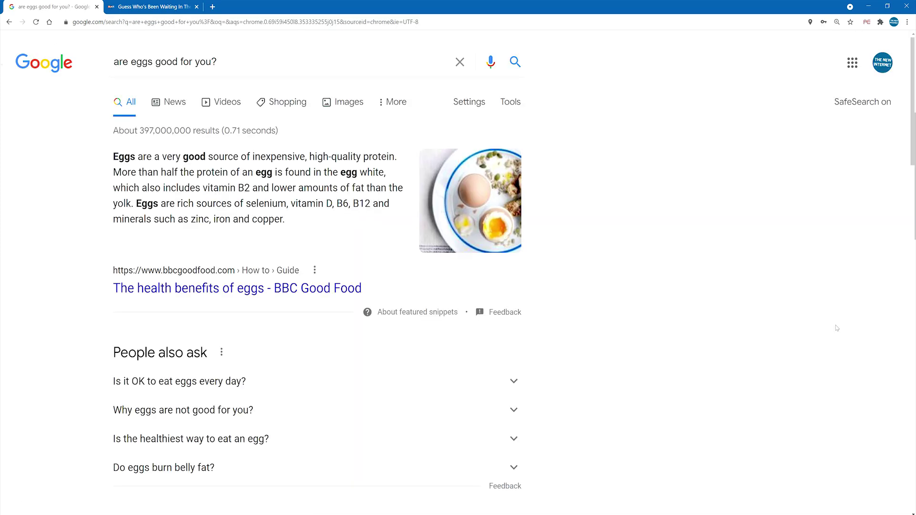
- Look through the search results on whether eggs are good for you, from the featured snippet down past the recipes
scroll(809, 327, down, 5)
scroll(809, 327, down, 3)
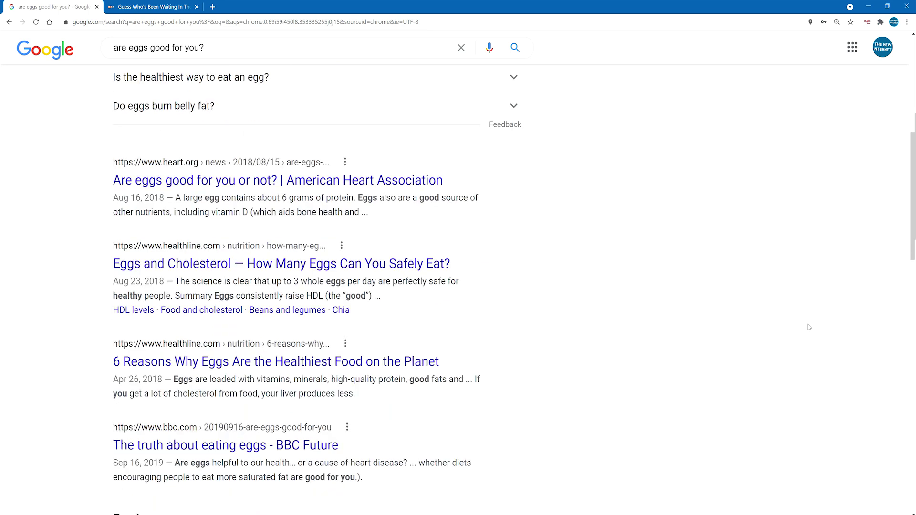
scroll(371, 324, down, 4)
scroll(361, 355, down, 3)
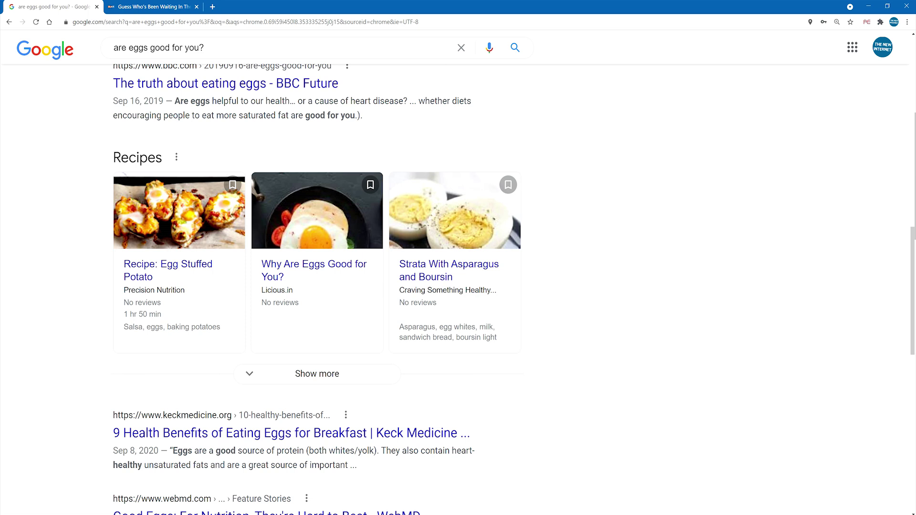
scroll(826, 354, down, 4)
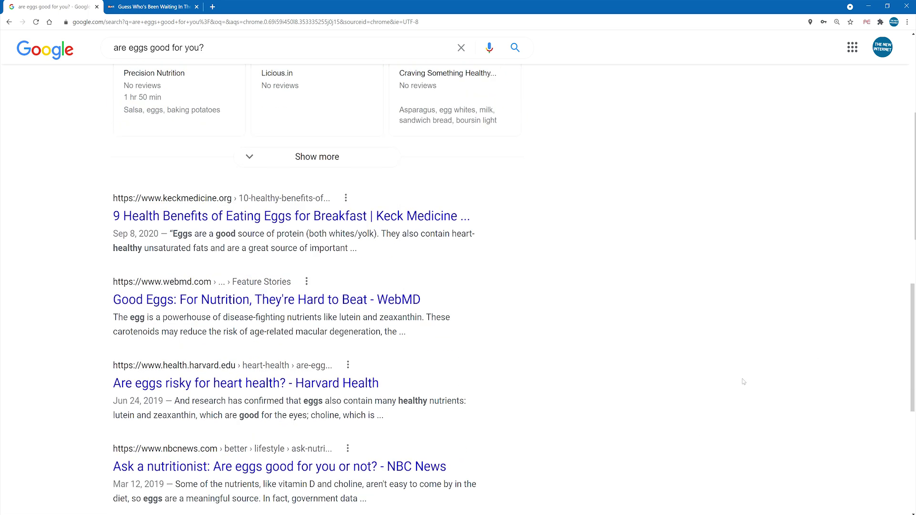
scroll(578, 420, up, 15)
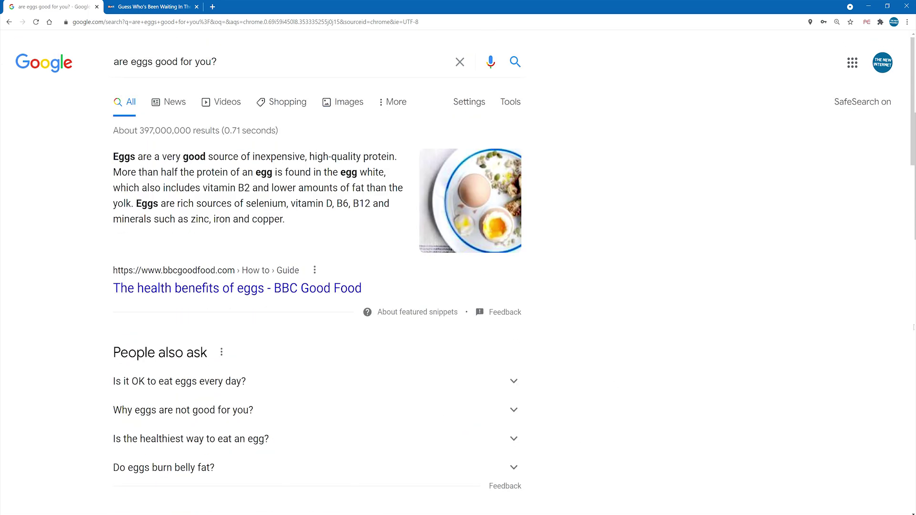
scroll(843, 378, down, 9)
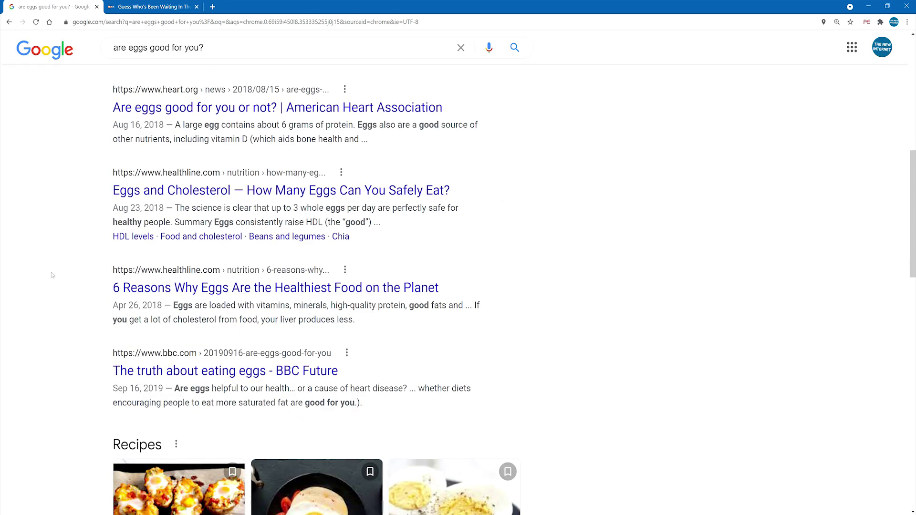
scroll(83, 293, down, 2)
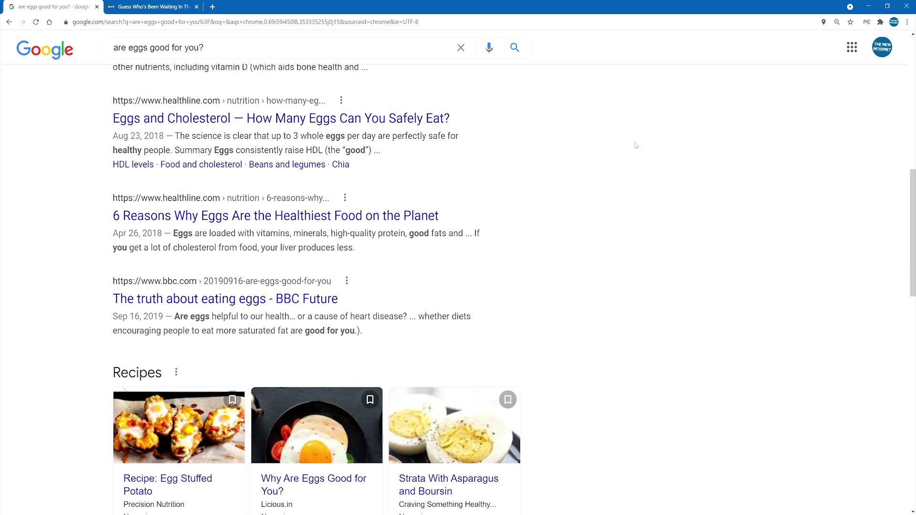
- Turn on the PE rating extension and compare the ratings beside the egg search results
click(868, 23)
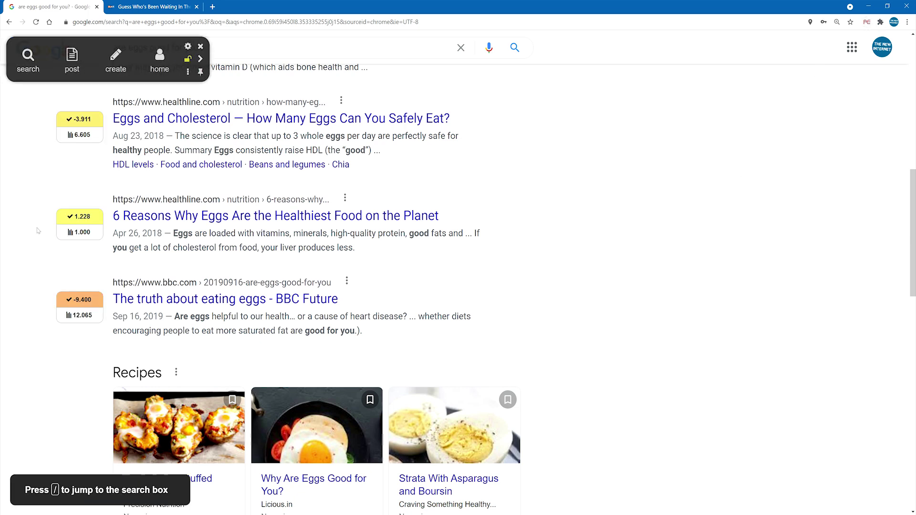
scroll(47, 193, up, 5)
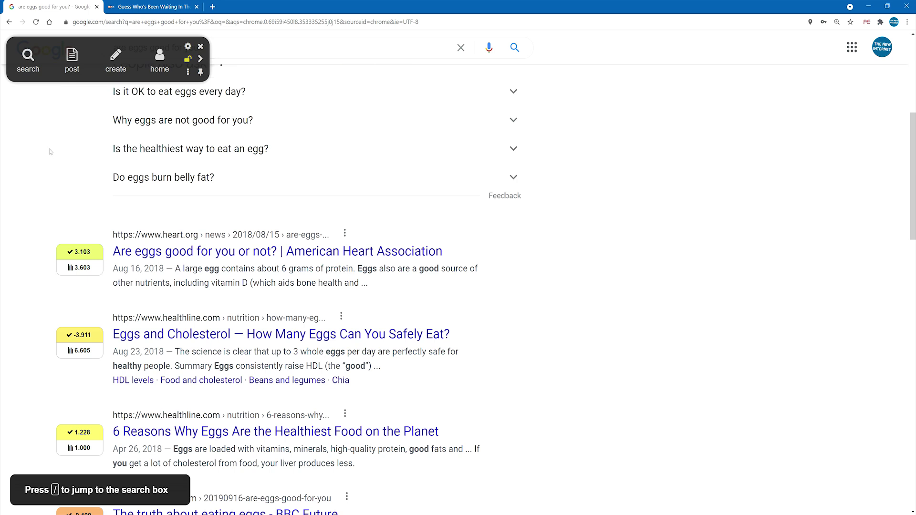
scroll(50, 152, down, 2)
scroll(50, 152, down, 6)
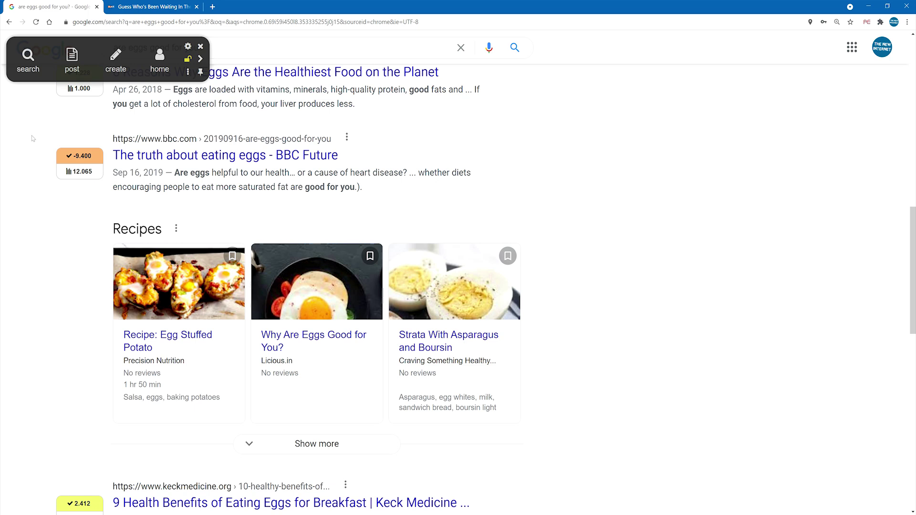
scroll(33, 139, down, 6)
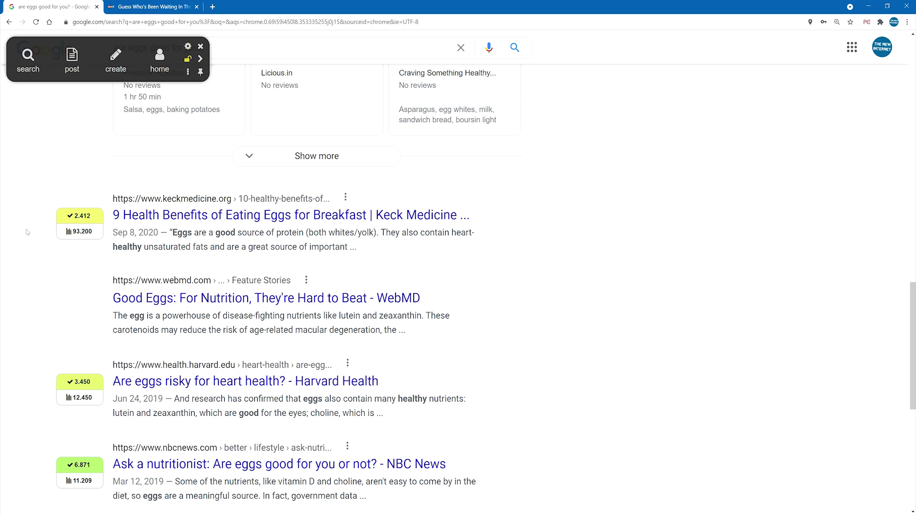
scroll(27, 232, down, 5)
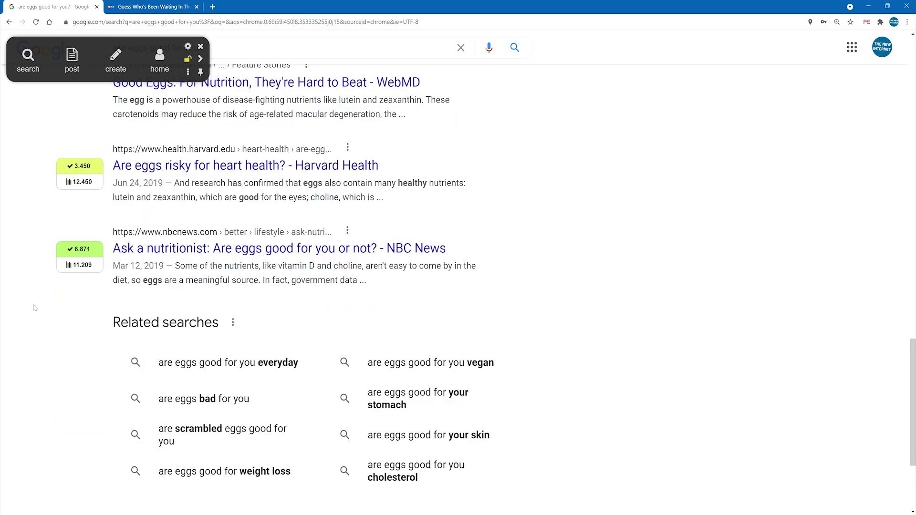
scroll(46, 205, up, 12)
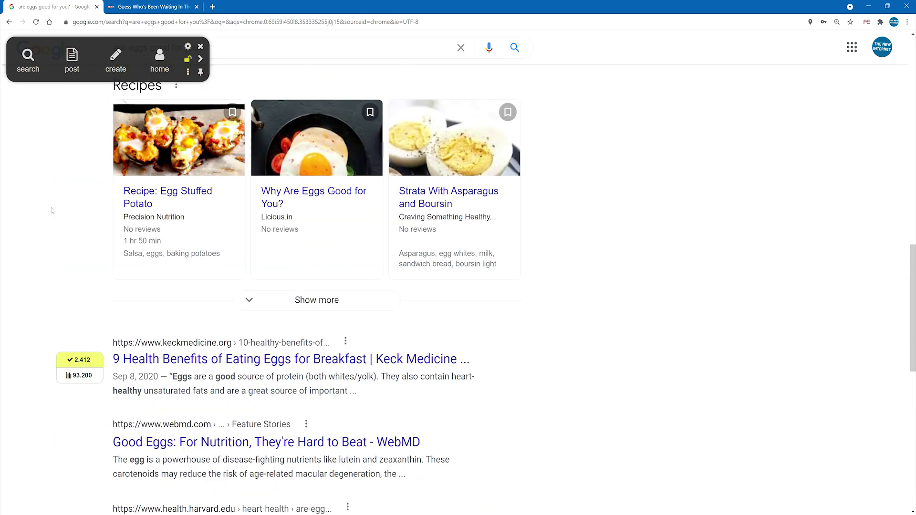
scroll(42, 237, up, 5)
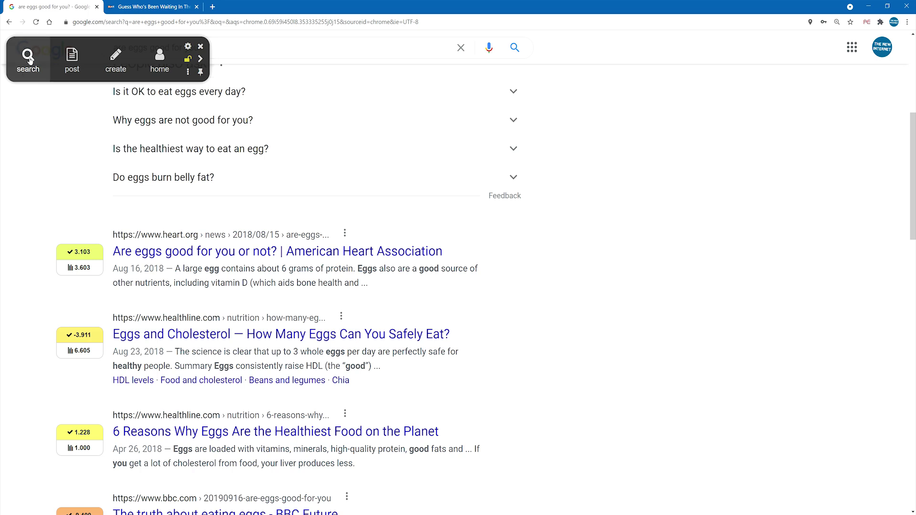
- Search the rating extension's posts for "eggs"
click(28, 57)
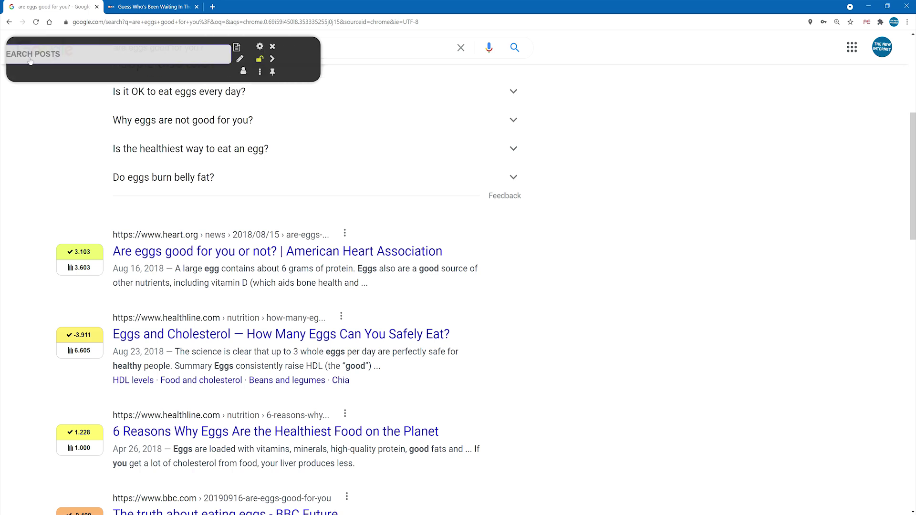
text(eggs)
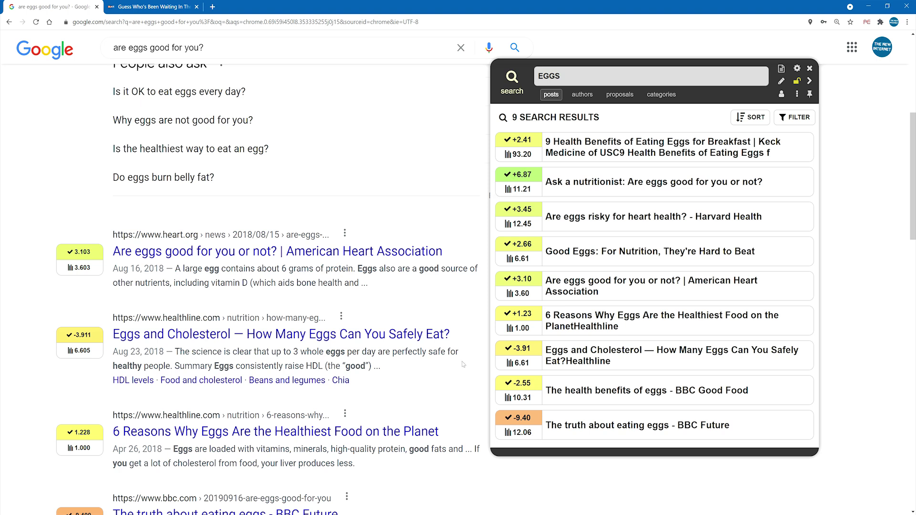
- Open the American Heart Association article "Are eggs good for you or not?" and turn on the rating extension's highlights there
scroll(463, 364, up, 3)
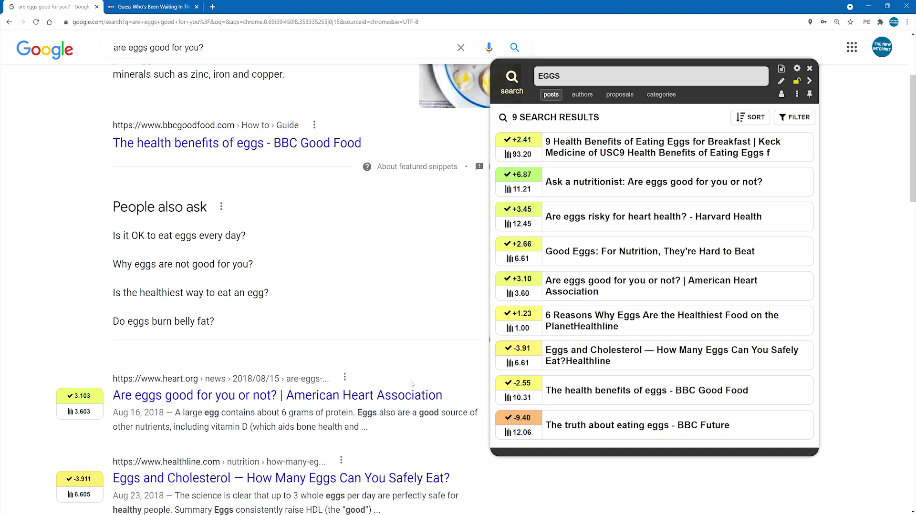
click(396, 401)
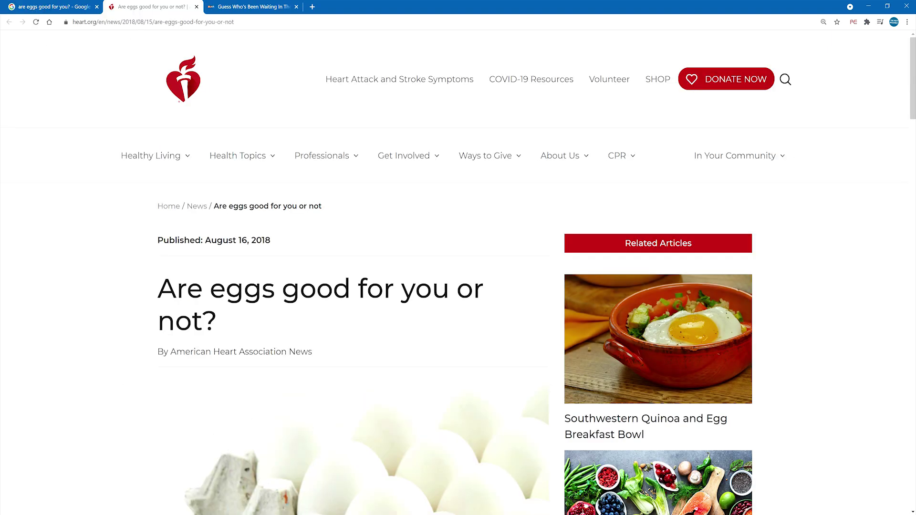
scroll(836, 354, down, 10)
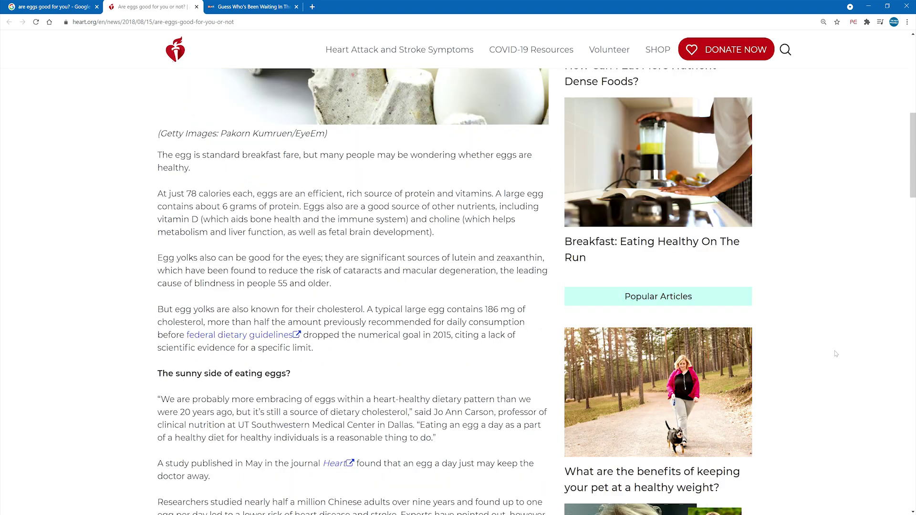
click(854, 22)
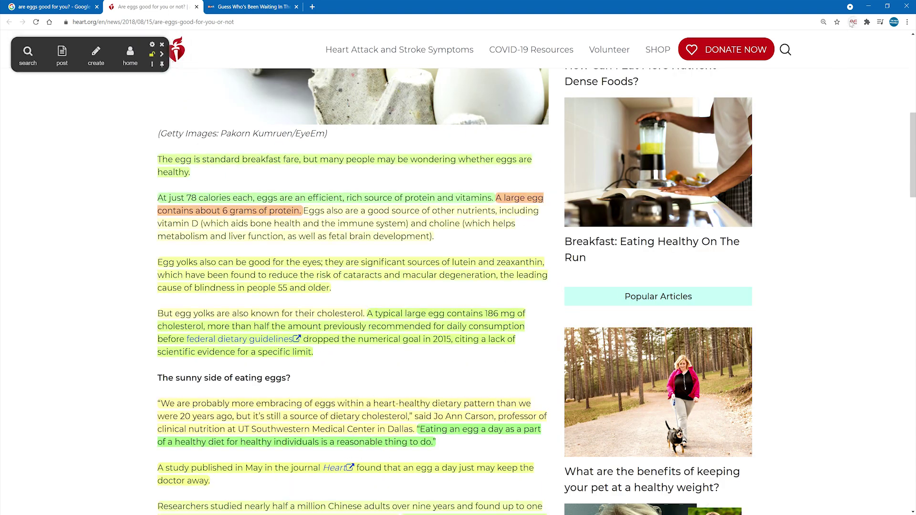
- Examine the colour-coded sentences throughout the article and the rating pop-ups of individual sentences
scroll(88, 167, down, 9)
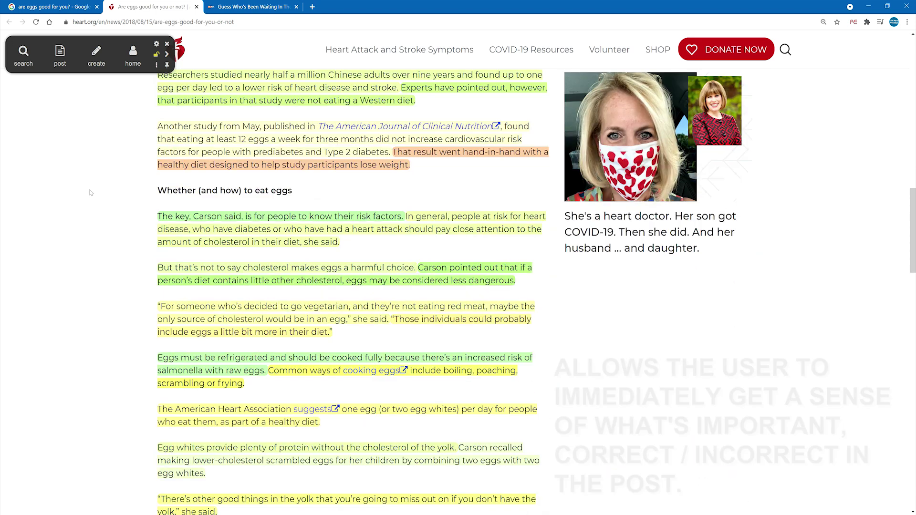
scroll(92, 189, down, 3)
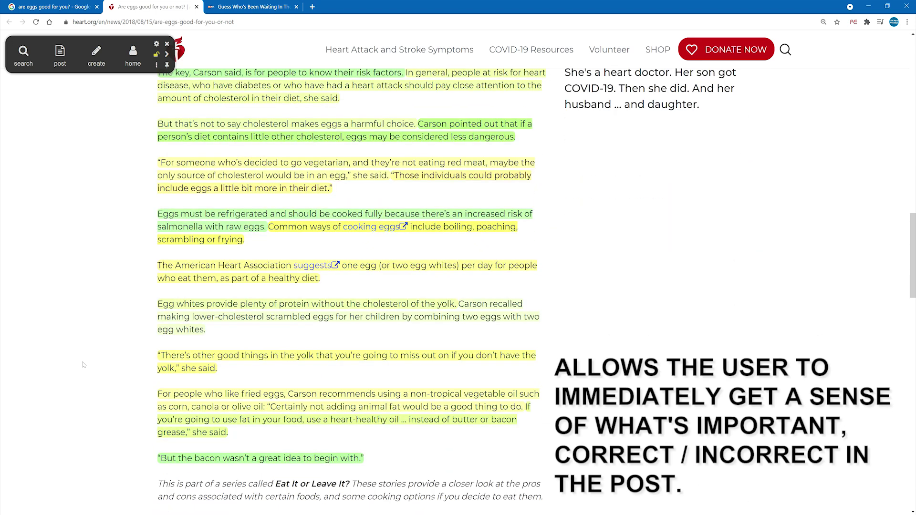
scroll(82, 376, up, 4)
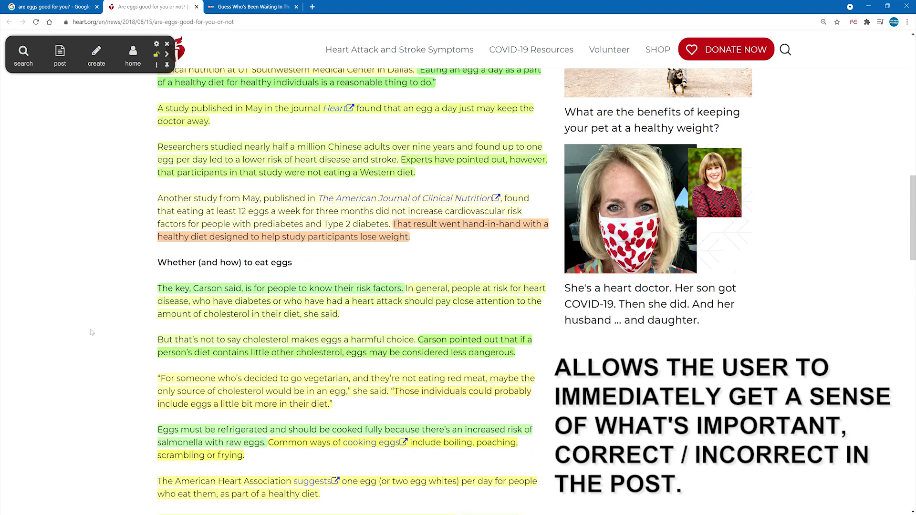
scroll(95, 224, up, 4)
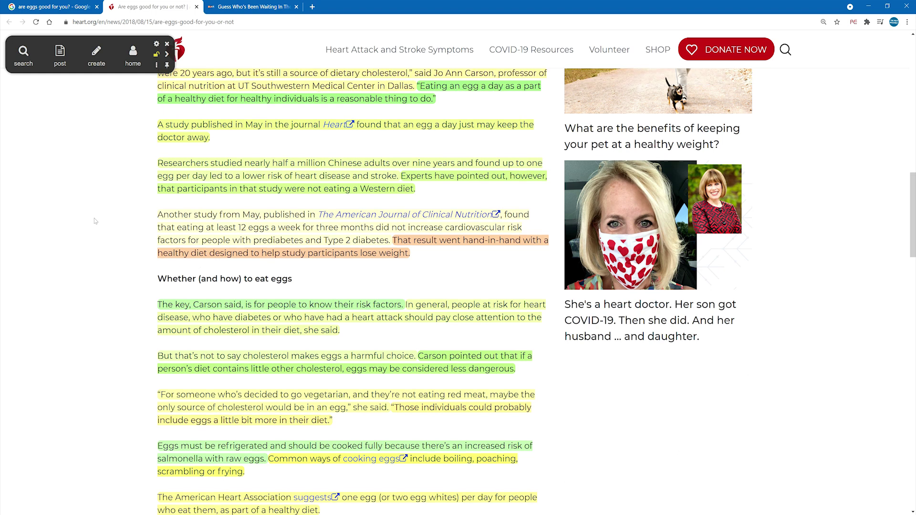
scroll(96, 198, up, 4)
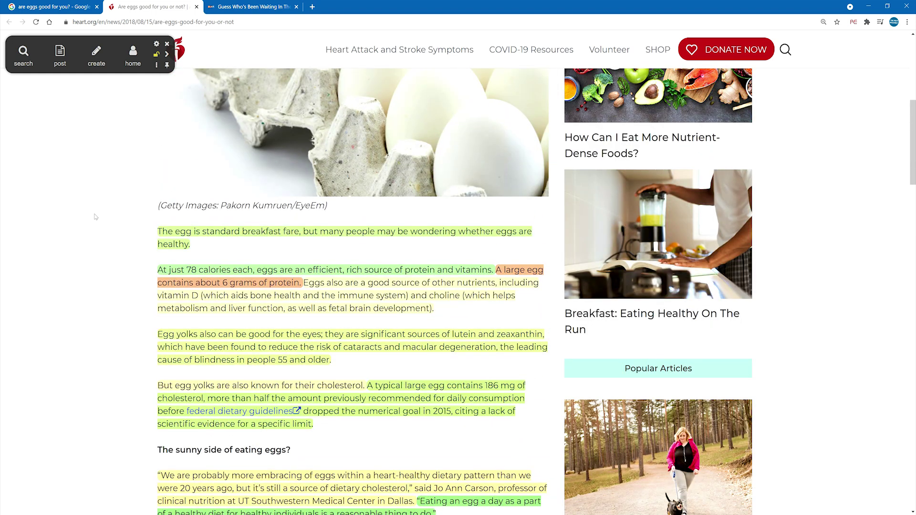
mouse_move(424, 293)
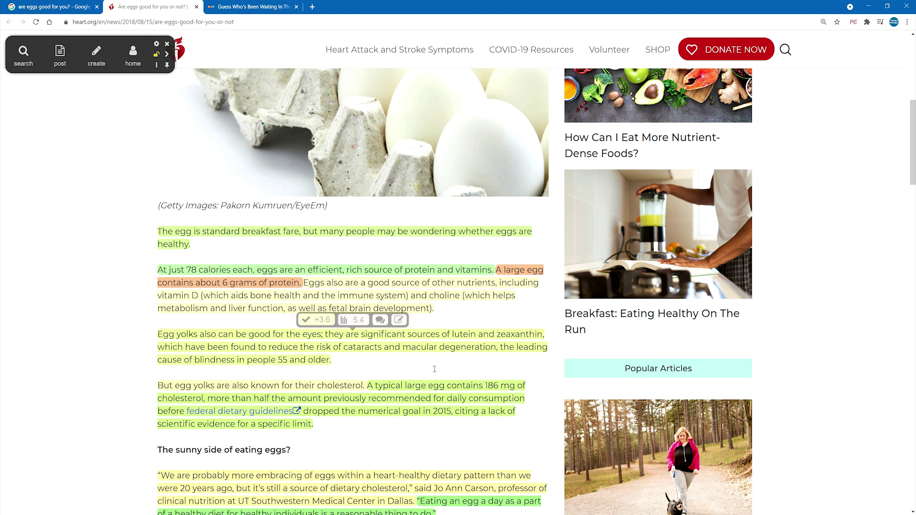
scroll(353, 410, down, 3)
scroll(142, 432, down, 3)
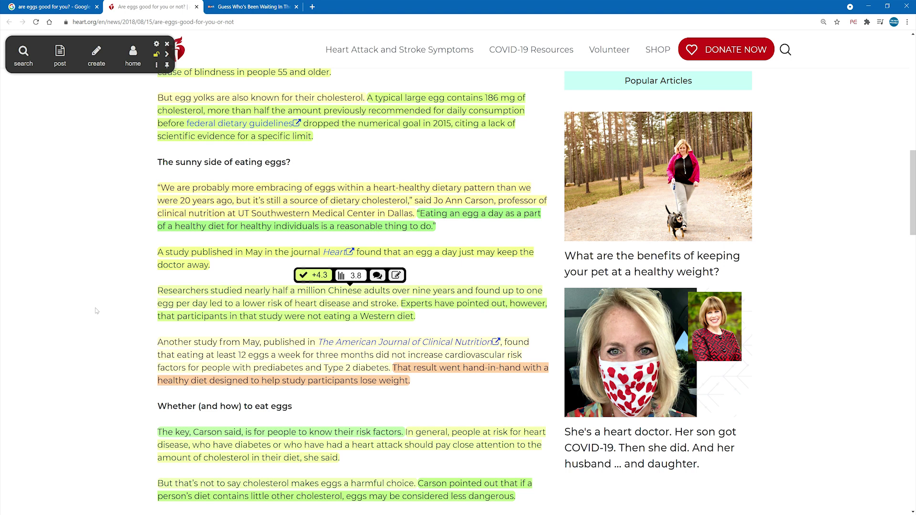
scroll(38, 320, down, 3)
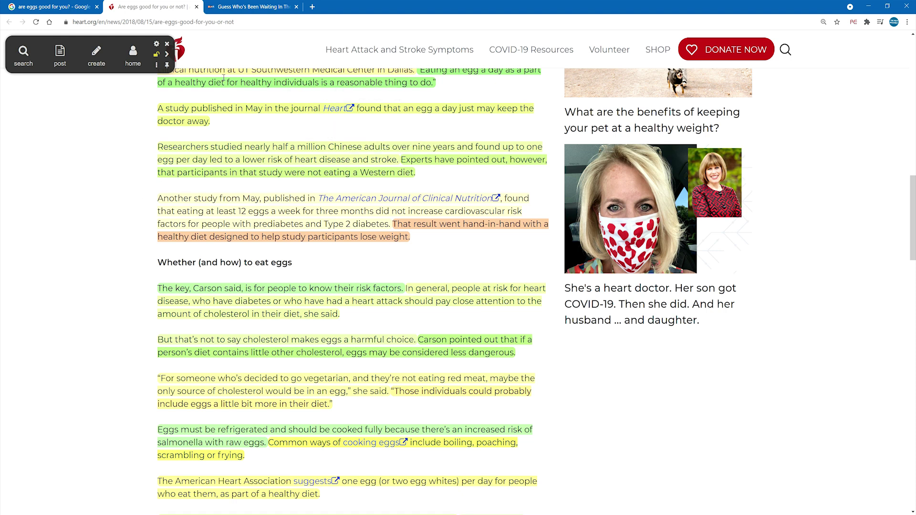
scroll(213, 239, down, 4)
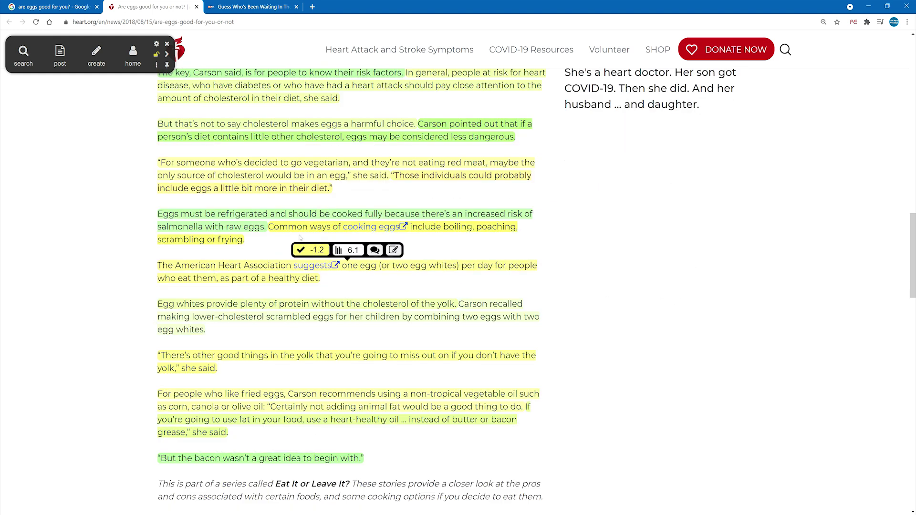
scroll(250, 281, up, 3)
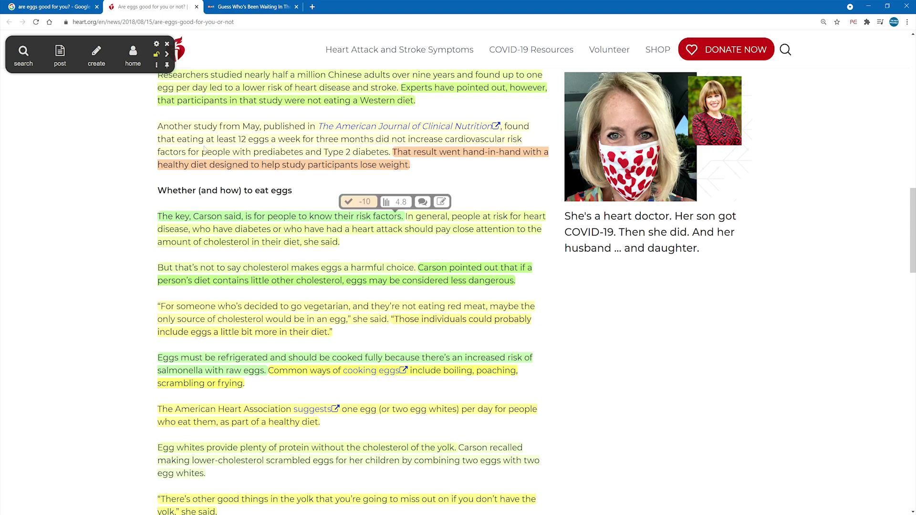
scroll(117, 258, up, 12)
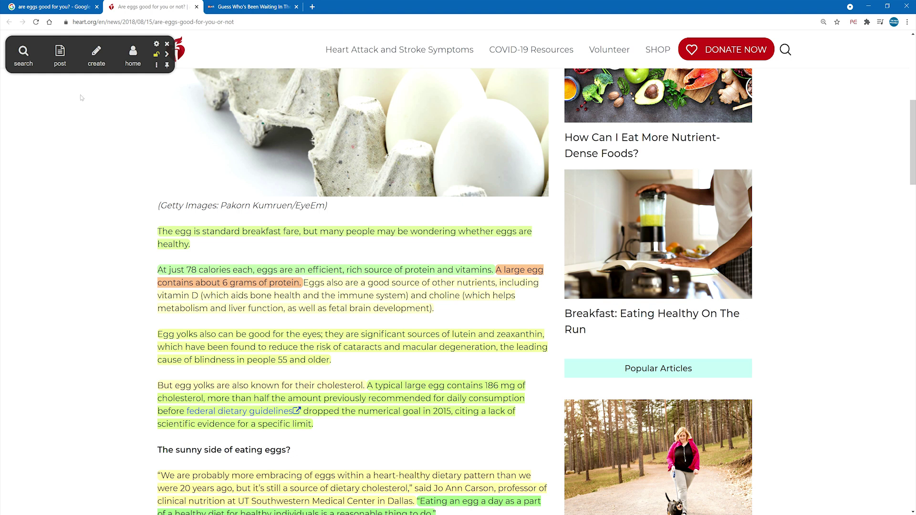
- Open the article's post details in the rating extension and view its text section with the author's track record
click(66, 63)
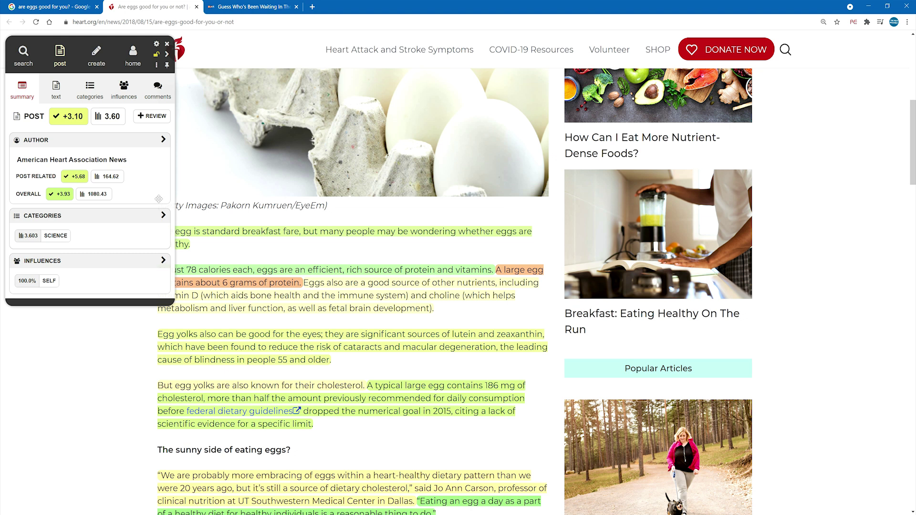
mouse_move(234, 237)
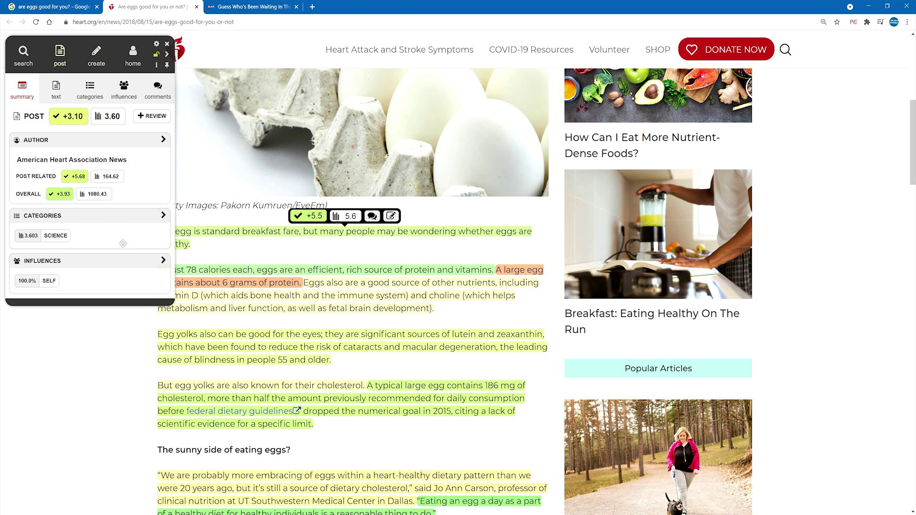
click(56, 96)
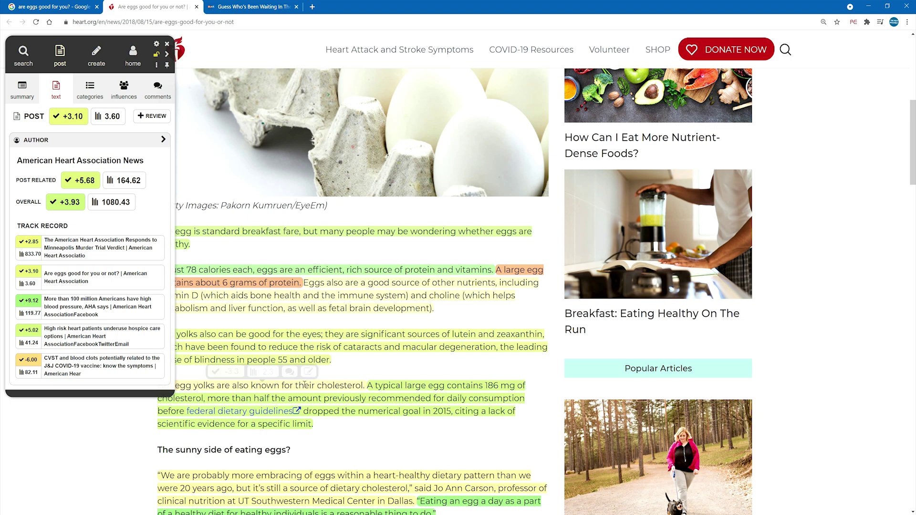
- Return to the start of the article and move the rating extension's window clear of the article text
scroll(327, 416, up, 1)
scroll(327, 415, up, 8)
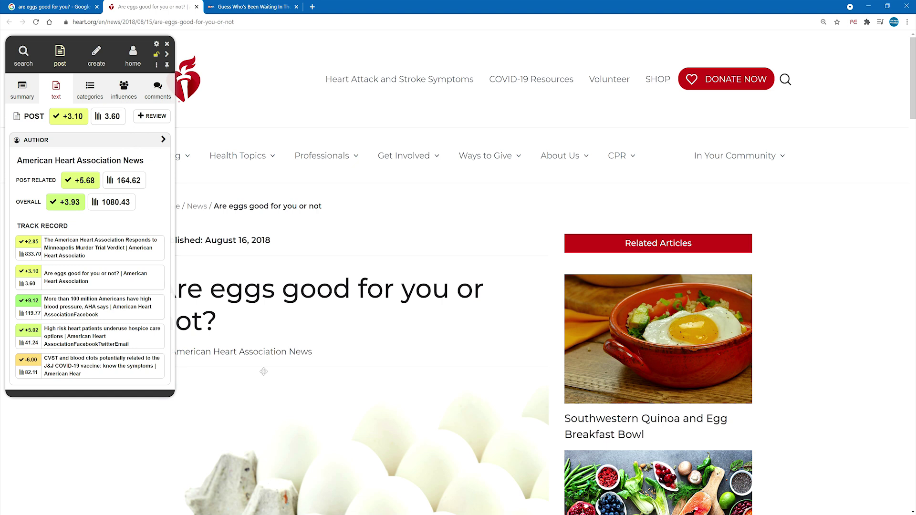
drag(65, 130, 785, 167)
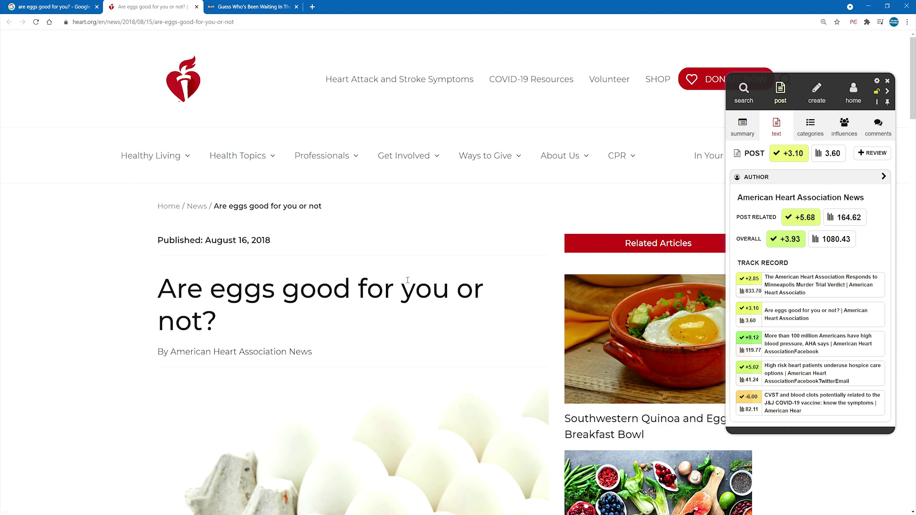
- Open the comment on the orange sentence "That result went hand-in-hand with a healthy diet" and expand its source links and reply
scroll(408, 281, down, 10)
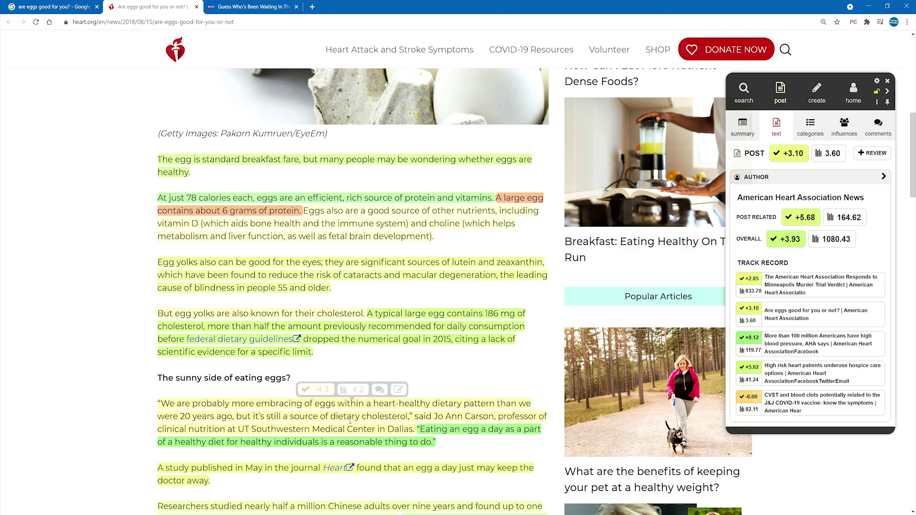
scroll(382, 371, down, 3)
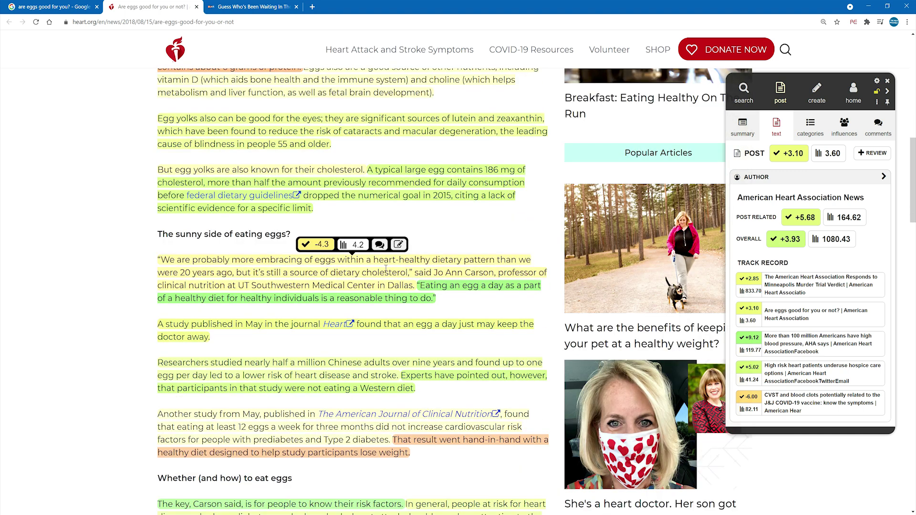
scroll(434, 276, down, 3)
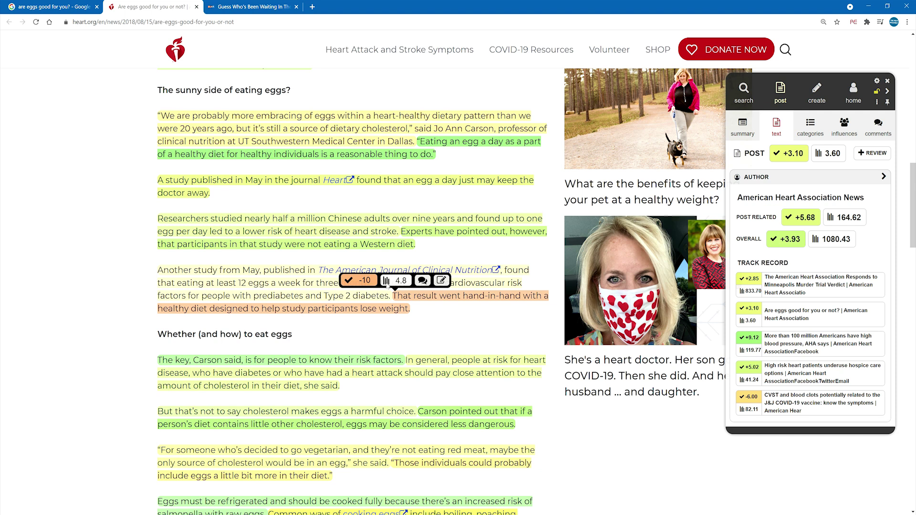
click(421, 281)
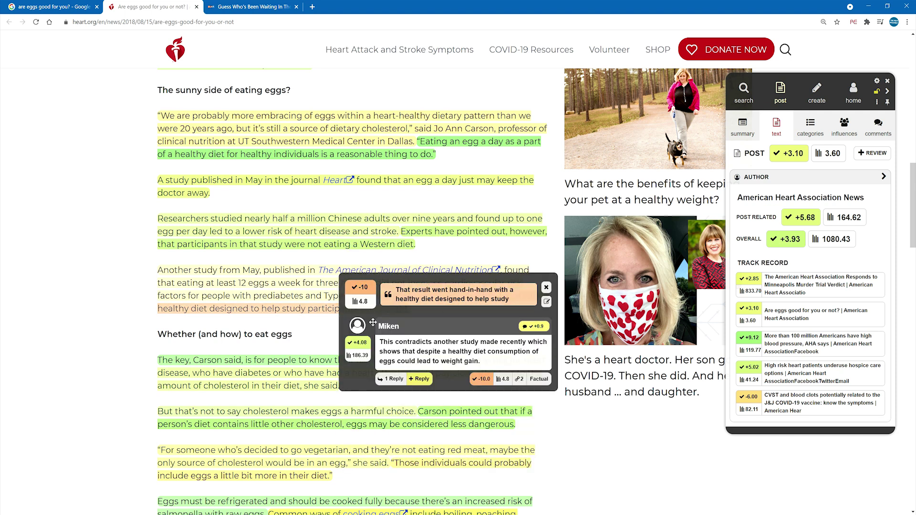
drag(357, 286, 460, 286)
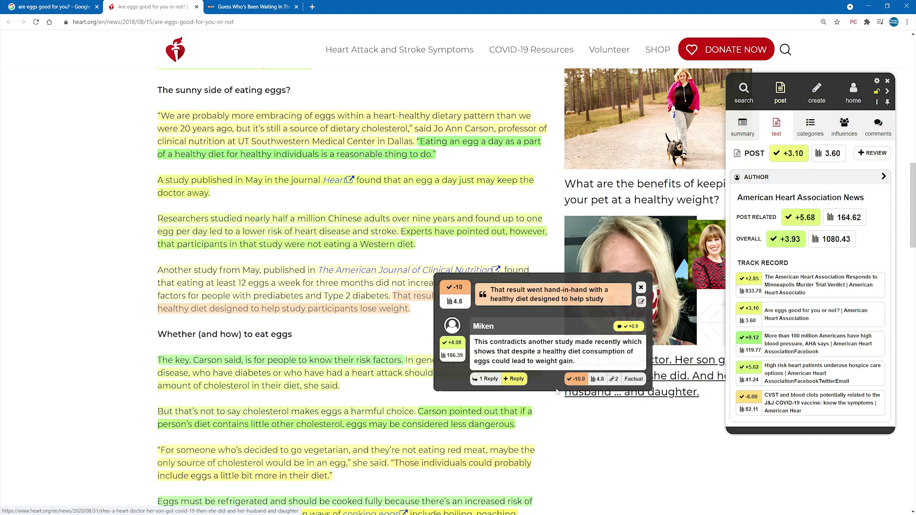
click(614, 379)
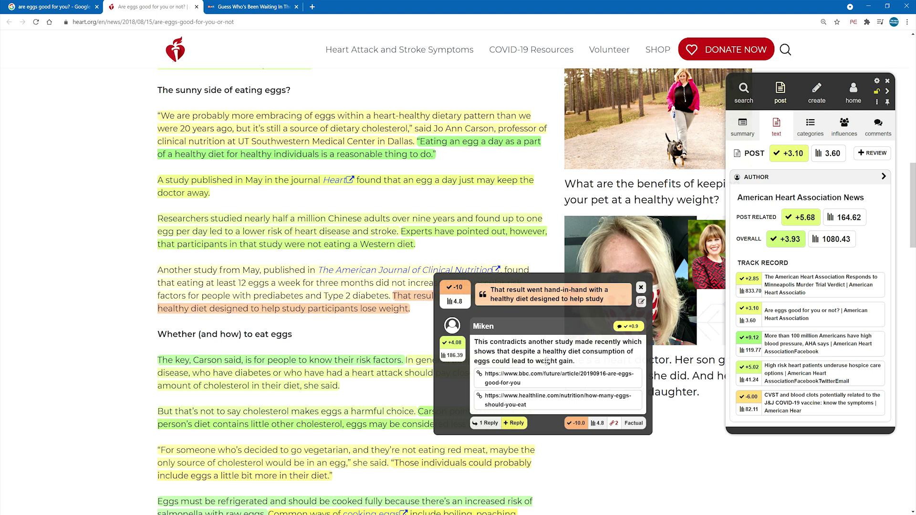
click(491, 423)
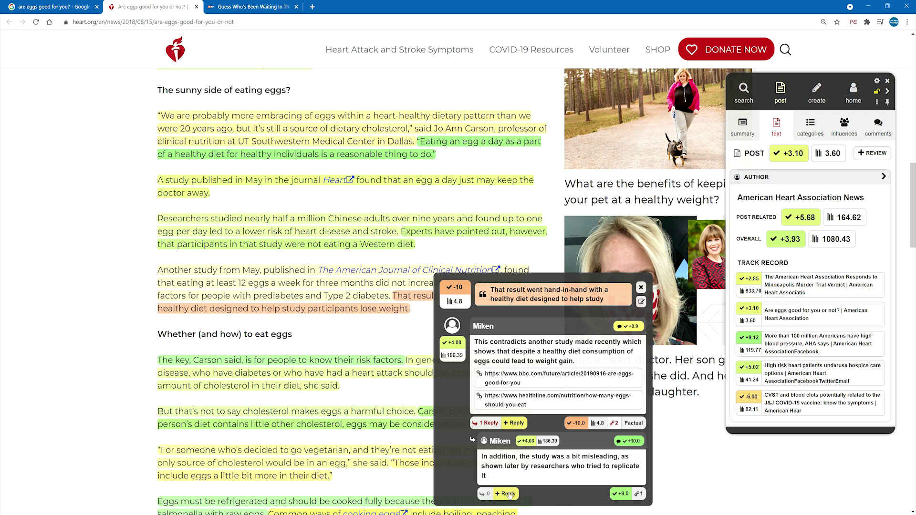
- Start a reply to the comment and give the reply form three source URL fields
click(515, 426)
drag(535, 416, 541, 380)
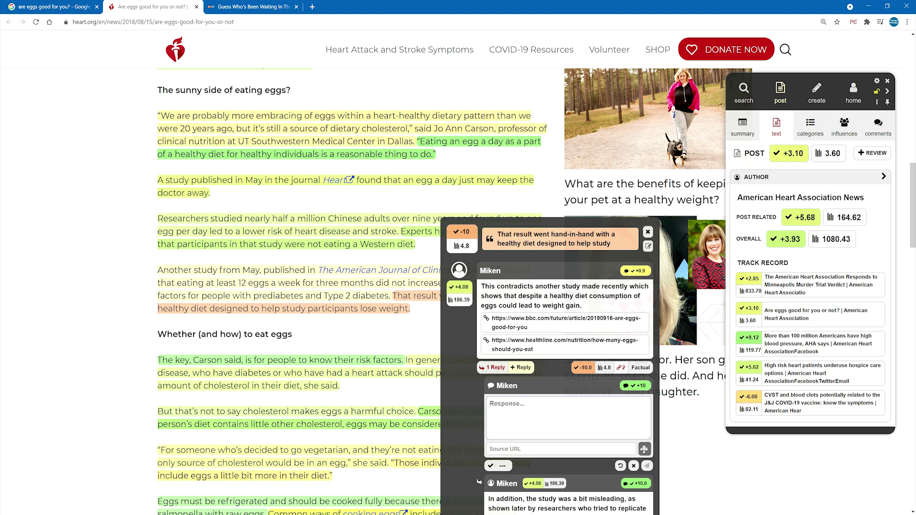
click(645, 449)
click(644, 449)
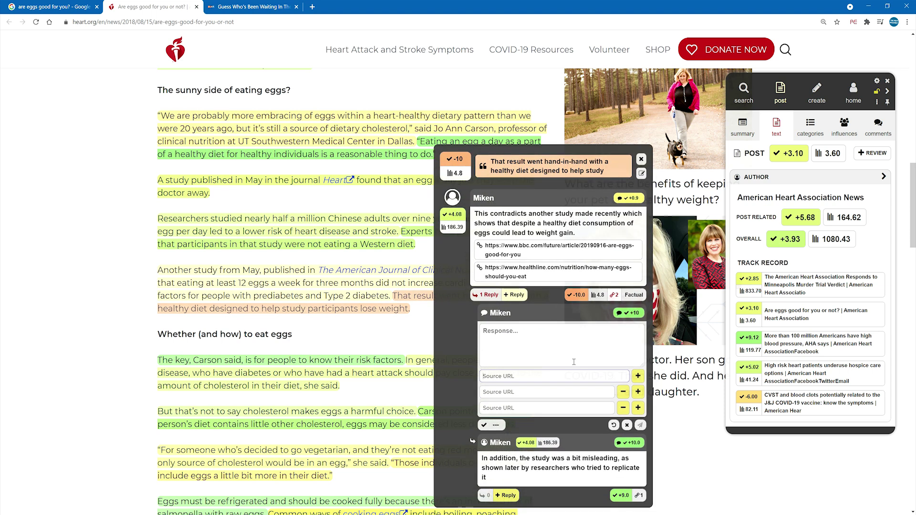
drag(574, 362, 572, 357)
- Set the sentence rating in the reply form to +10
mouse_move(486, 407)
click(490, 404)
drag(489, 397, 494, 344)
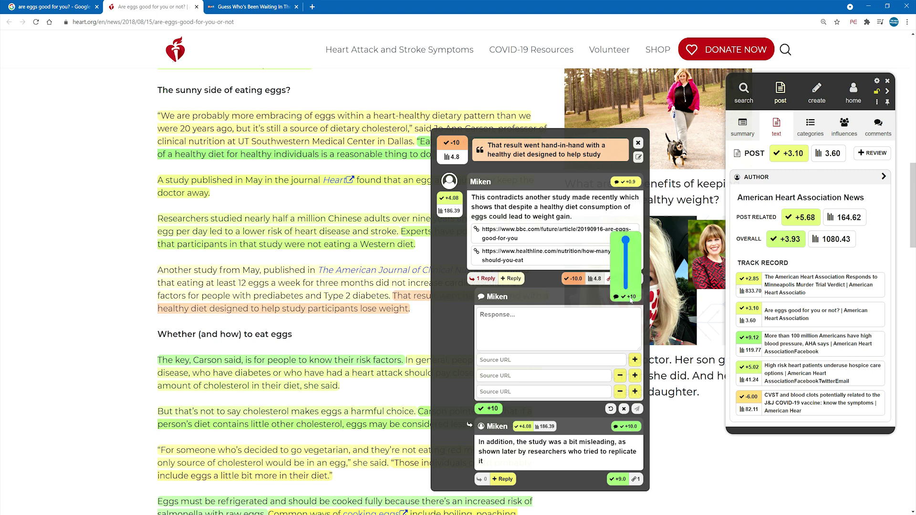
- Try lower values for the comment rating in the reply form, return it to +10, and close the comment window without submitting
mouse_move(628, 296)
click(625, 286)
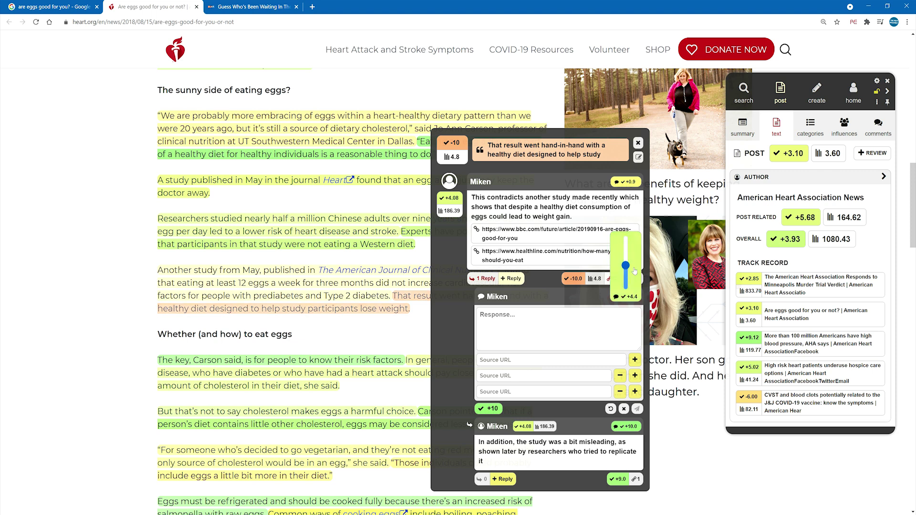
drag(625, 285, 626, 239)
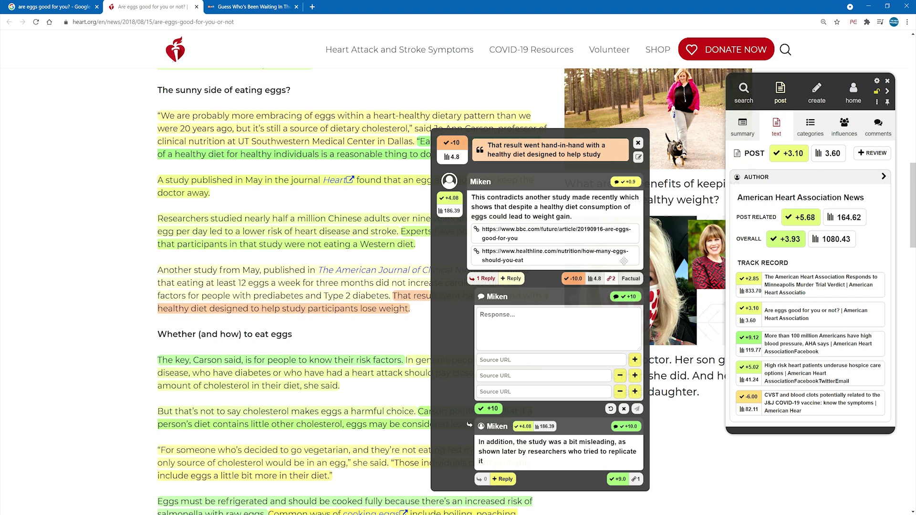
mouse_move(623, 293)
click(638, 143)
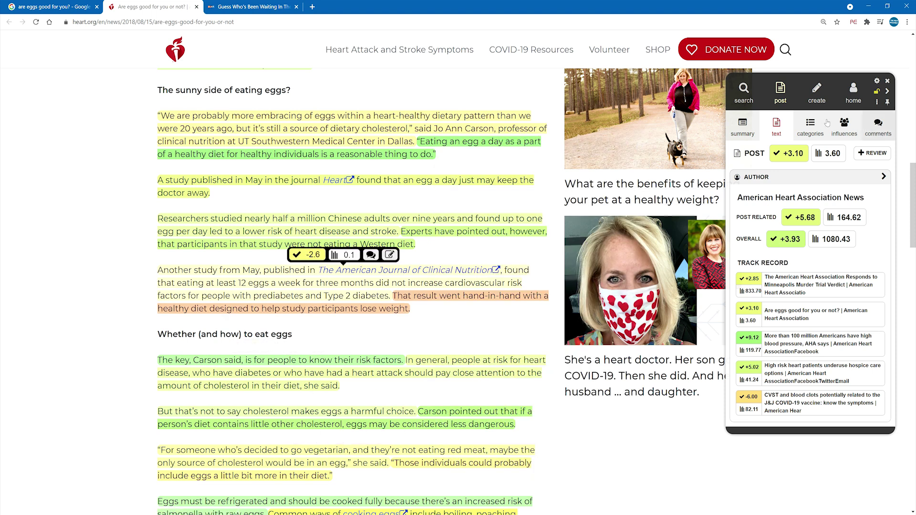
- View the categories and the influences of the article's post
click(801, 129)
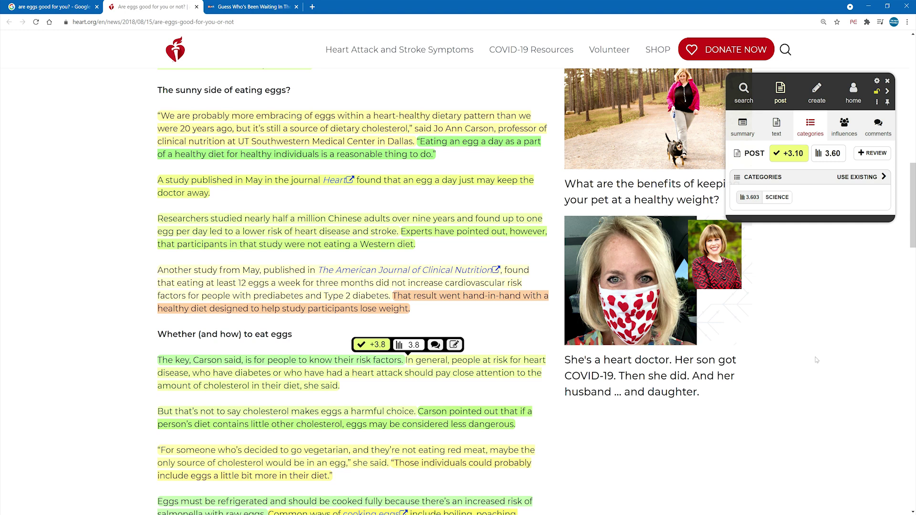
click(844, 127)
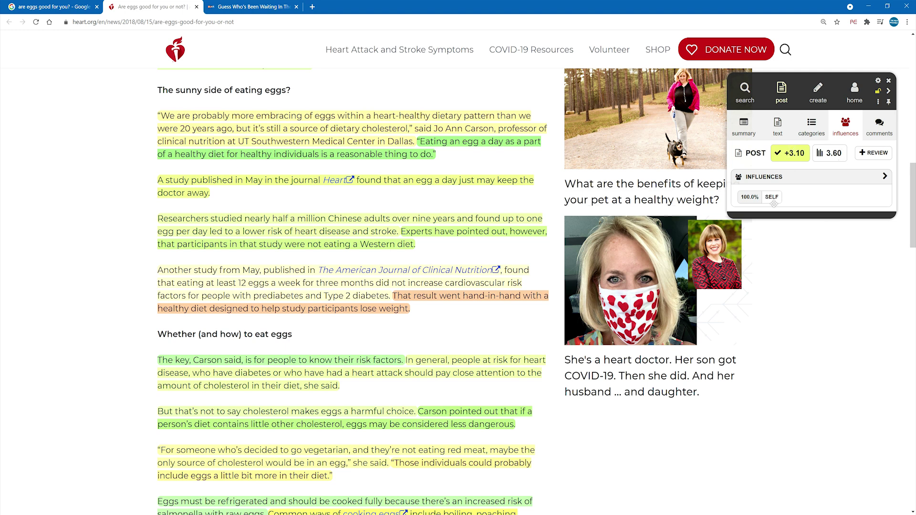
- Switch to the NPR article "Guess Who's Been Waiting In The Lobby For A Hundred Million Years?" and open the rating extension there
click(255, 8)
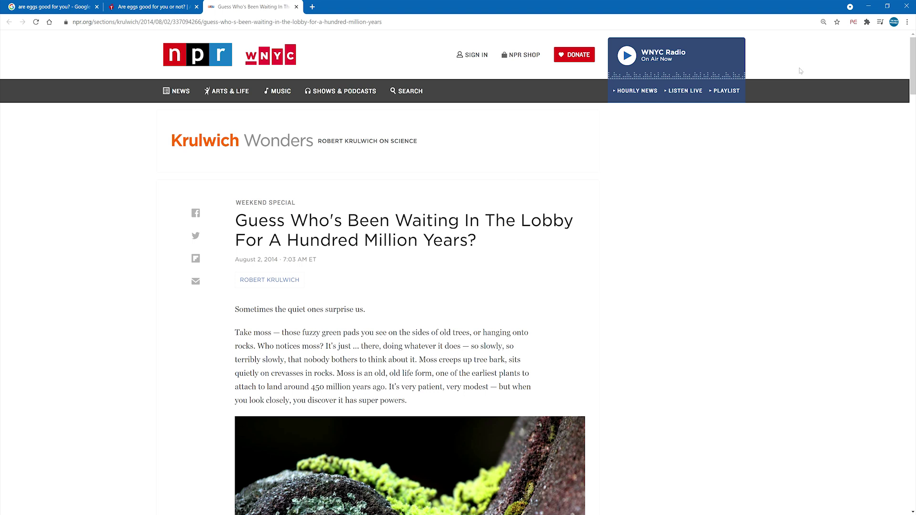
click(853, 22)
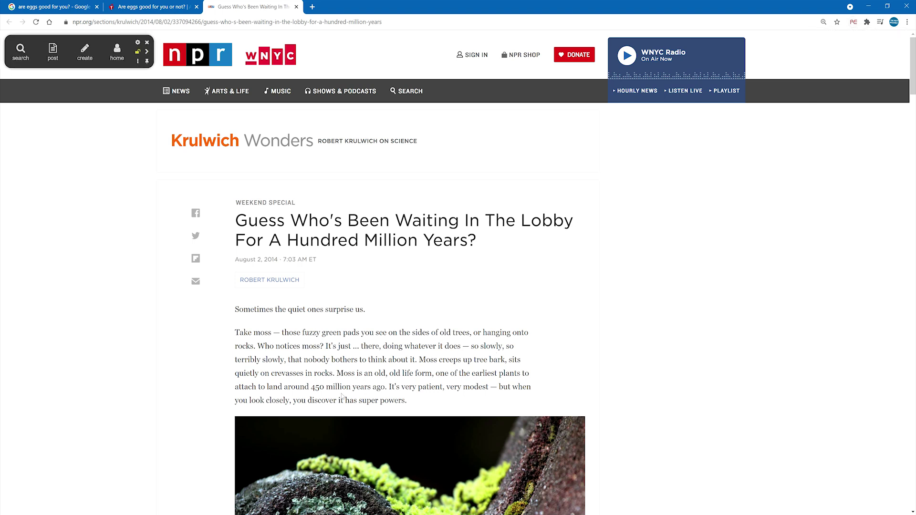
scroll(307, 489, down, 9)
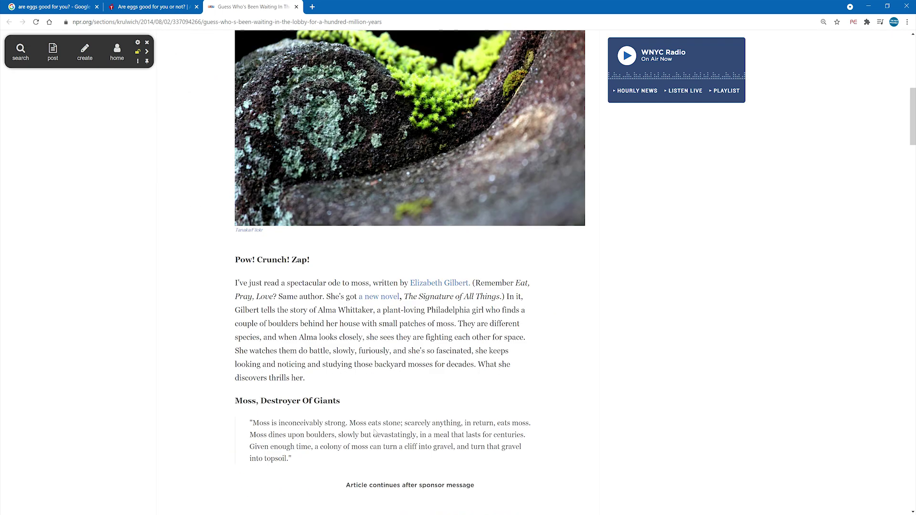
scroll(274, 373, up, 9)
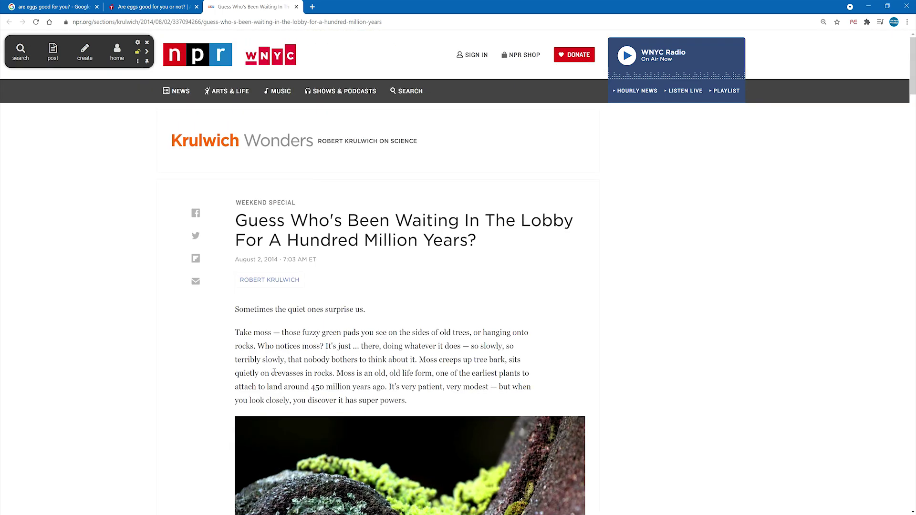
- Start a review of the NPR article and turn on text highlighting in the review's text section
click(54, 50)
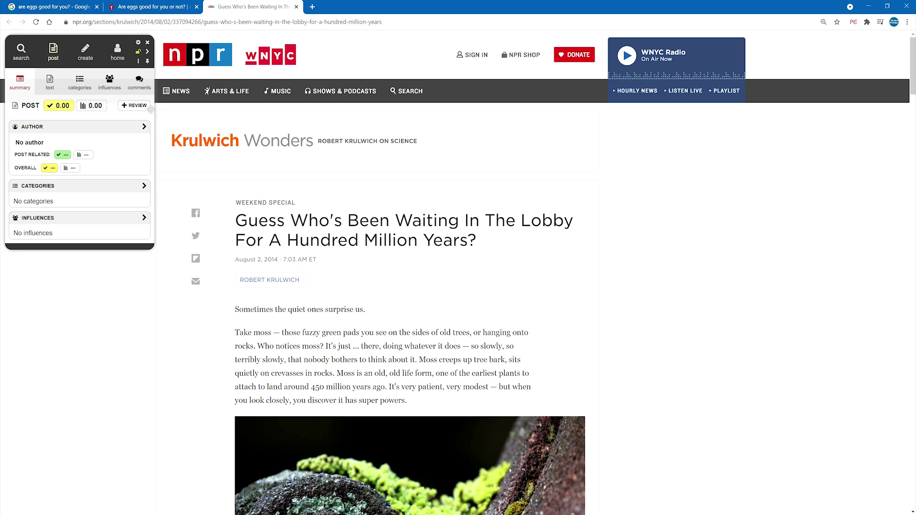
click(136, 107)
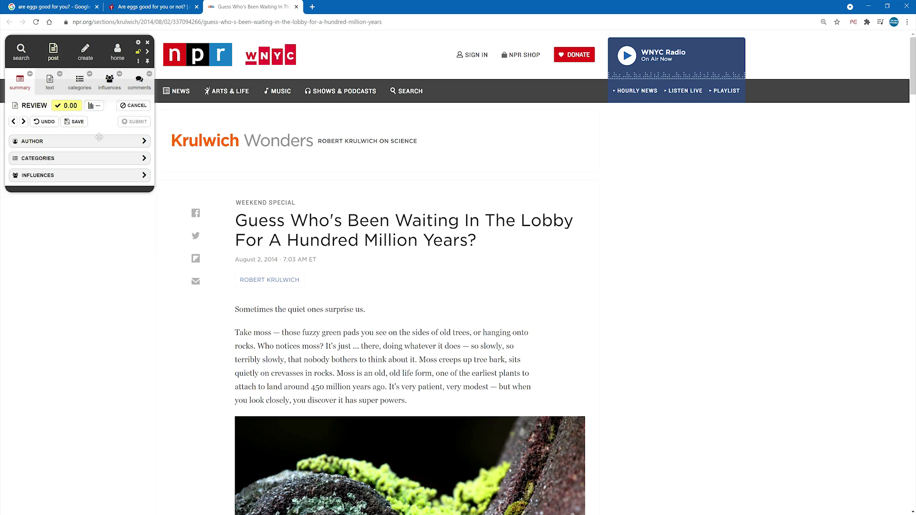
click(47, 86)
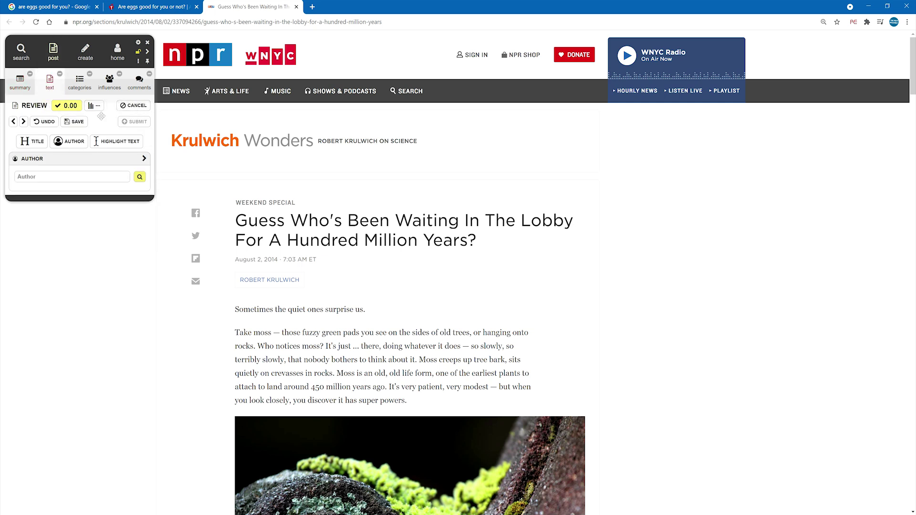
click(115, 143)
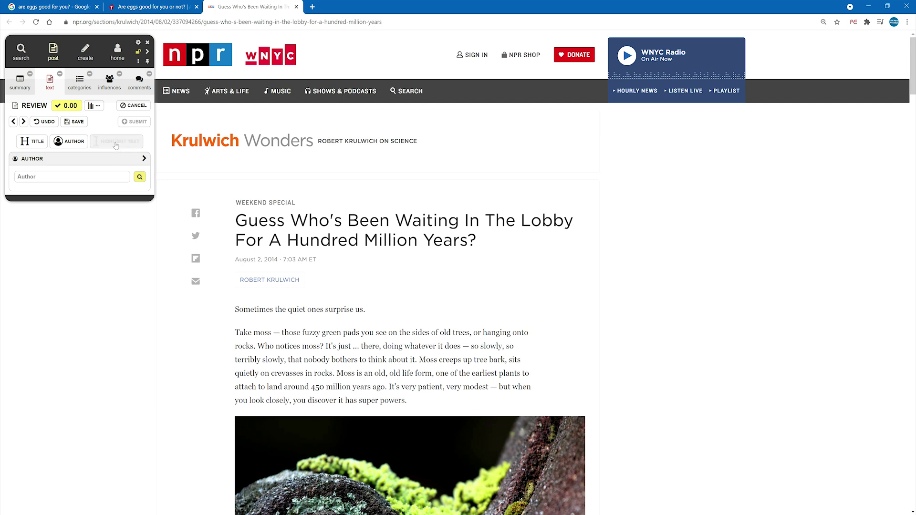
- Mark the "Take moss" paragraph and the paragraph under "Pow! Crunch! Zap!" as reviewable text
drag(243, 335, 406, 404)
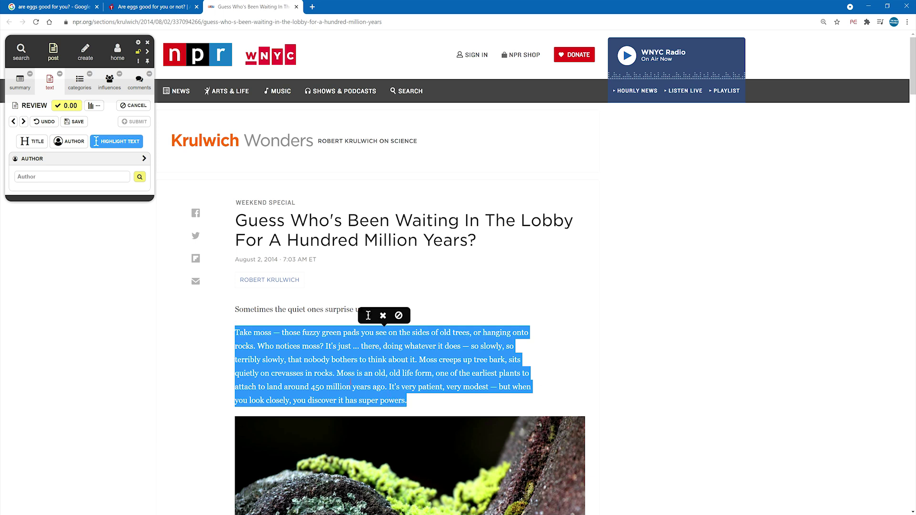
click(369, 316)
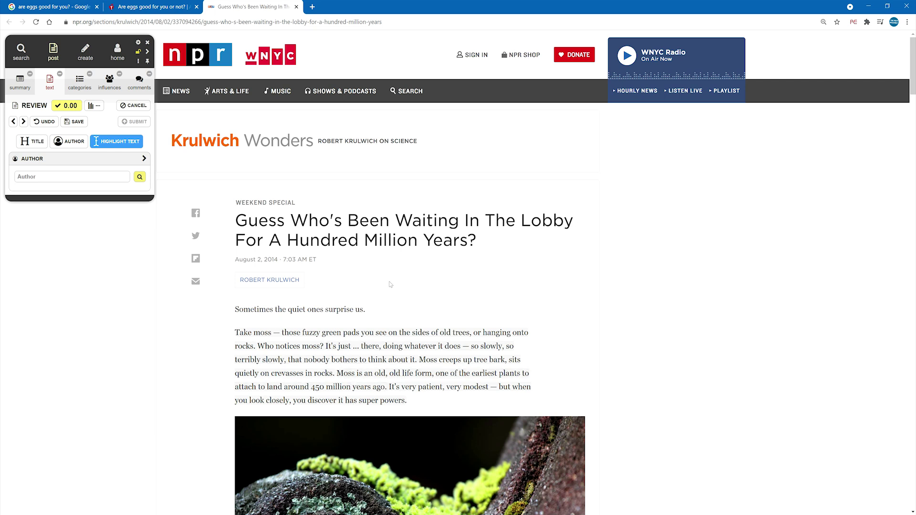
scroll(390, 285, down, 10)
drag(240, 213, 304, 307)
click(366, 197)
- Mark the three paragraphs from "Moss isn't choosey" to "as you see here:" as reviewable text
scroll(363, 198, down, 9)
scroll(276, 182, up, 5)
drag(245, 246, 409, 424)
drag(470, 435, 478, 429)
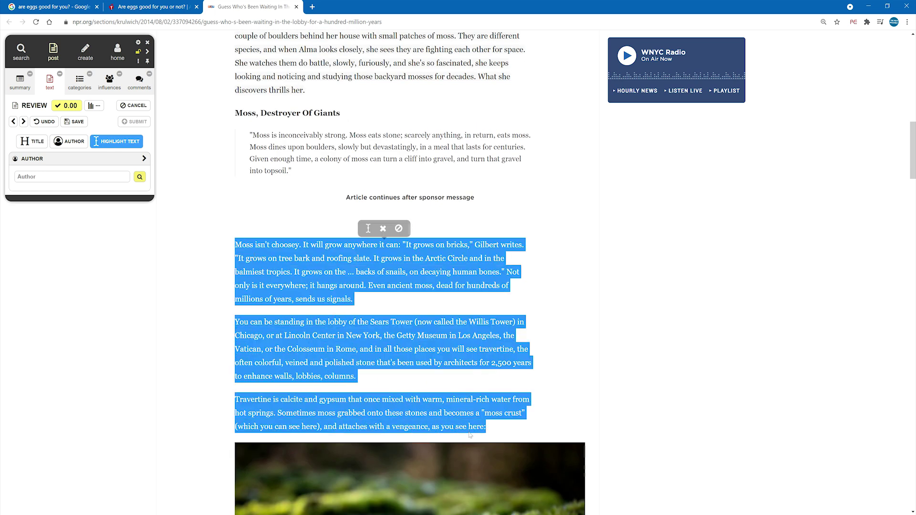
click(368, 228)
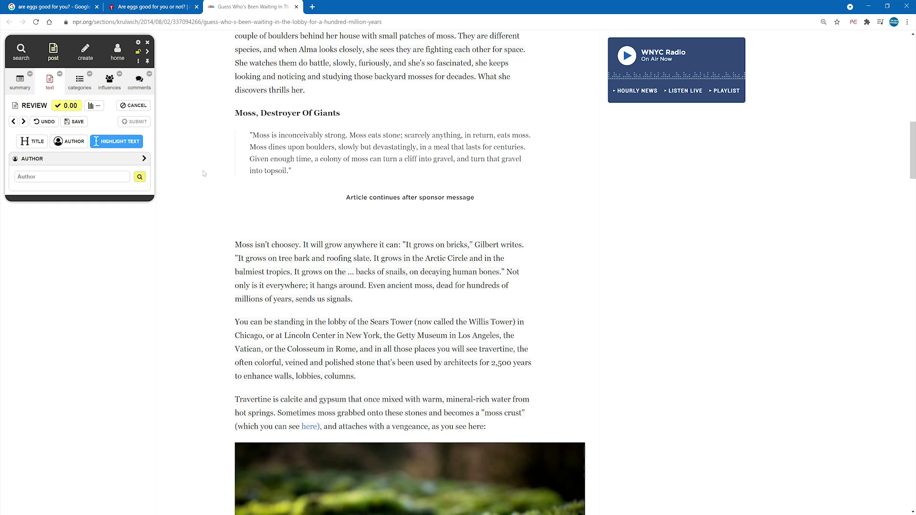
- Mark the "Think of it" paragraph about St. Peter's square as reviewable text
scroll(213, 179, down, 20)
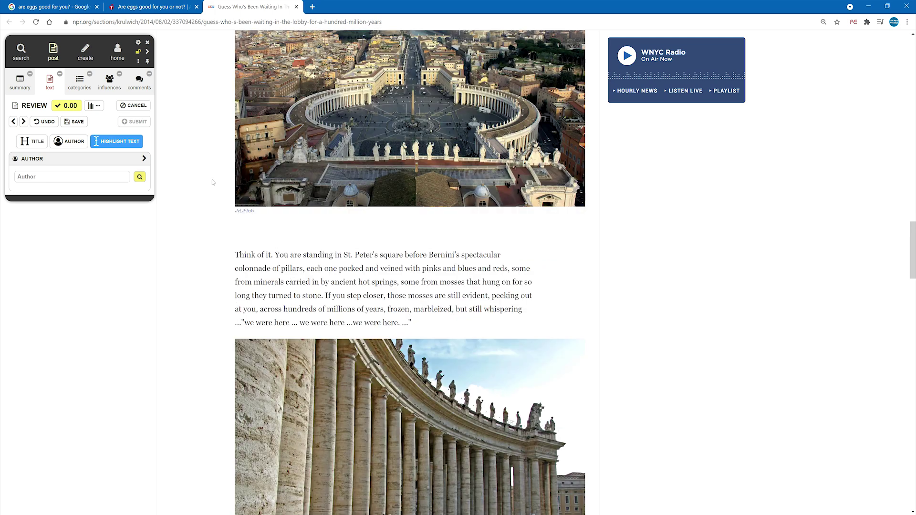
scroll(213, 182, down, 2)
drag(251, 167, 391, 236)
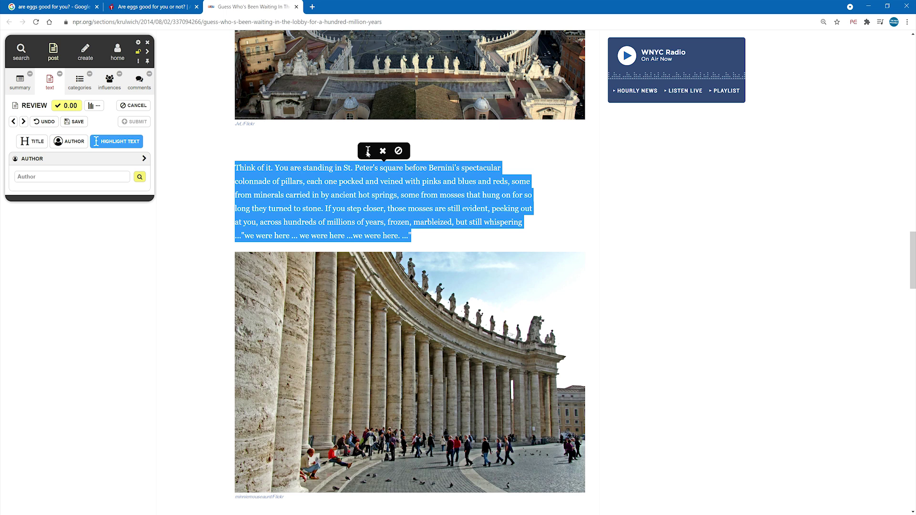
click(368, 151)
drag(325, 208, 412, 235)
- Select the closing paragraph beginning "And they're still here" for highlighting and finish the text selection
scroll(277, 189, down, 8)
drag(254, 167, 352, 234)
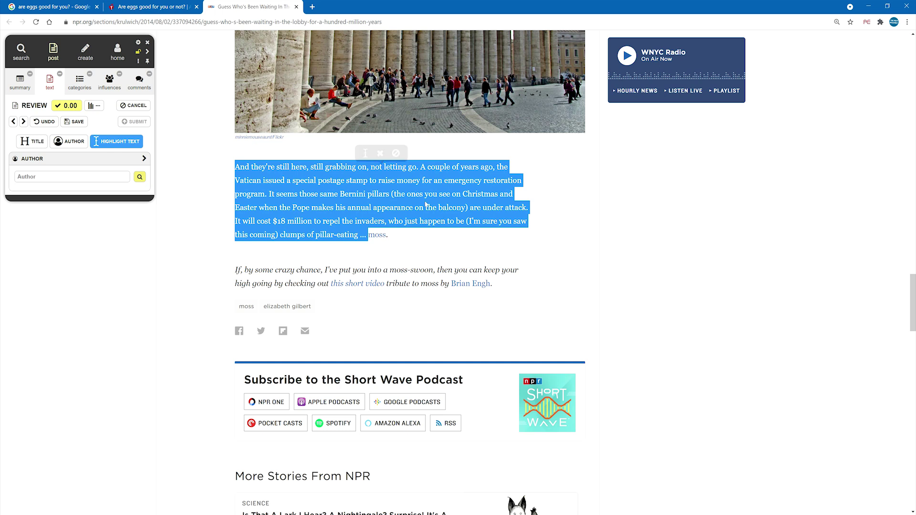
click(476, 256)
drag(270, 182, 337, 210)
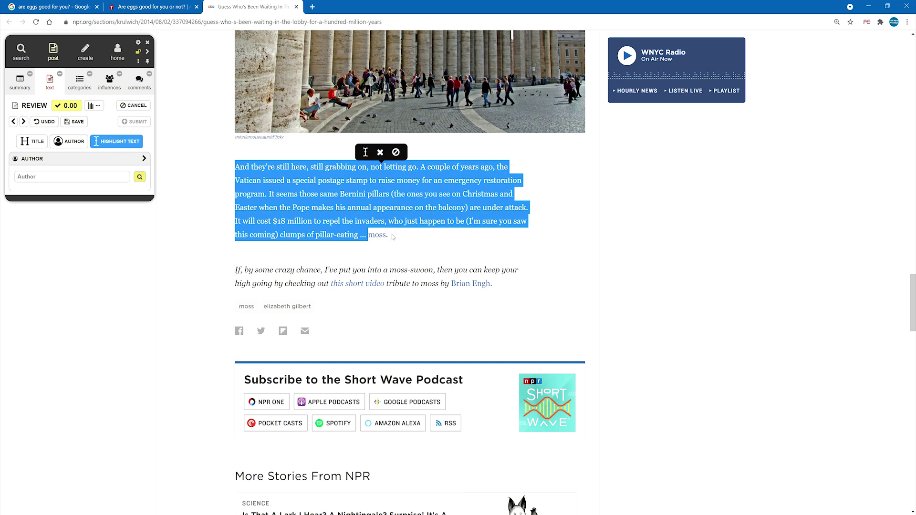
drag(397, 238, 391, 238)
click(381, 153)
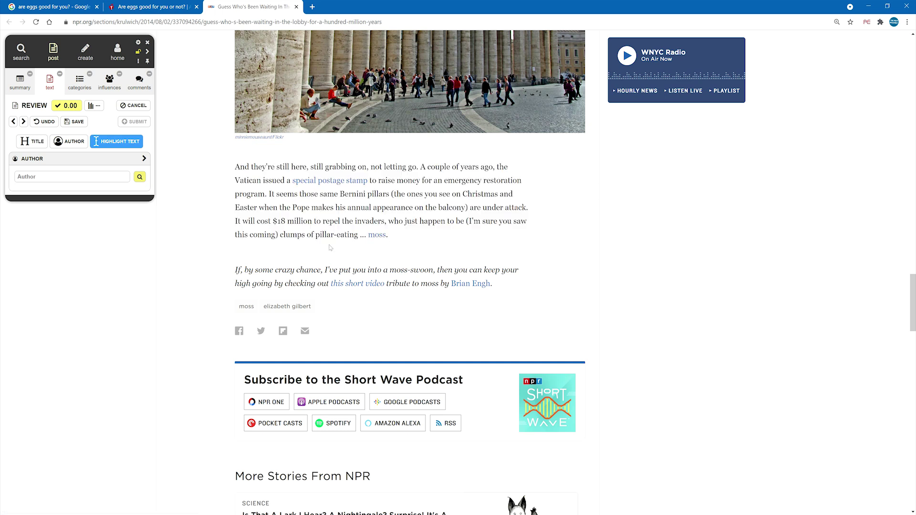
scroll(330, 247, up, 14)
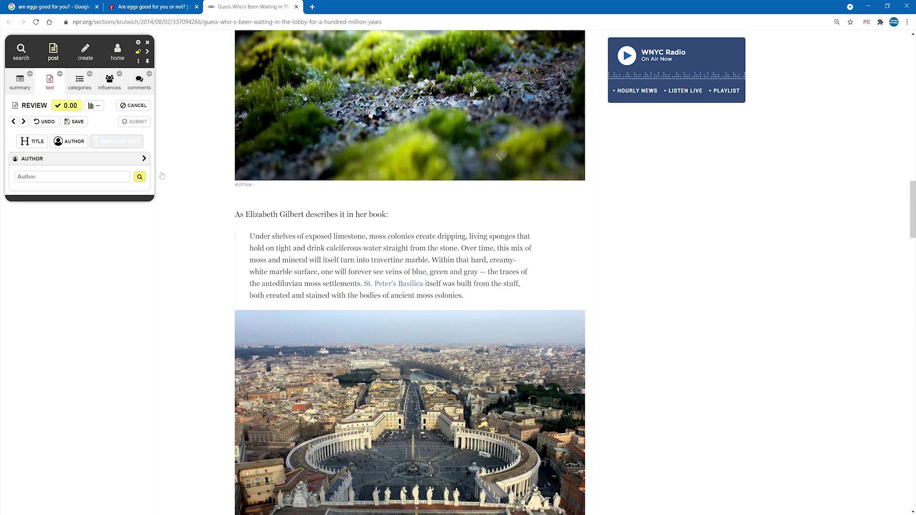
- Leave text highlighting mode and rate the sentence beginning "Take moss" at +3.1
scroll(162, 176, up, 10)
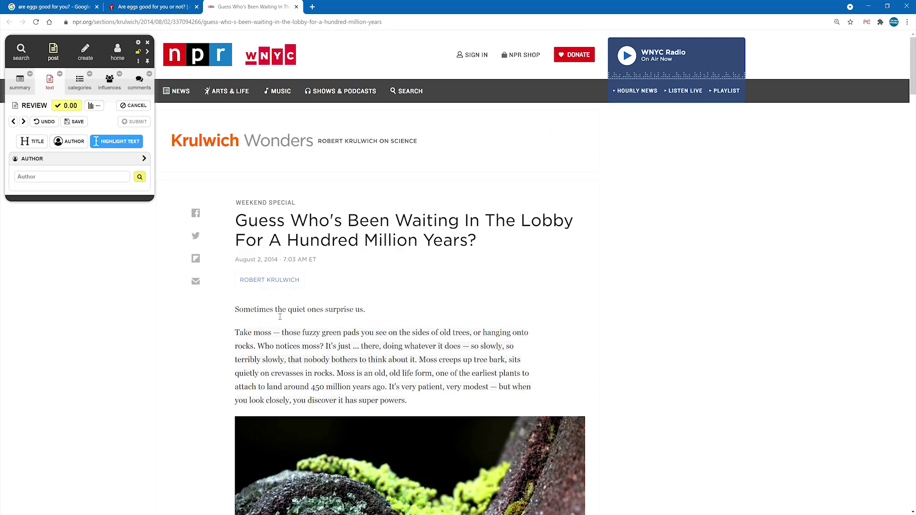
click(122, 146)
click(122, 143)
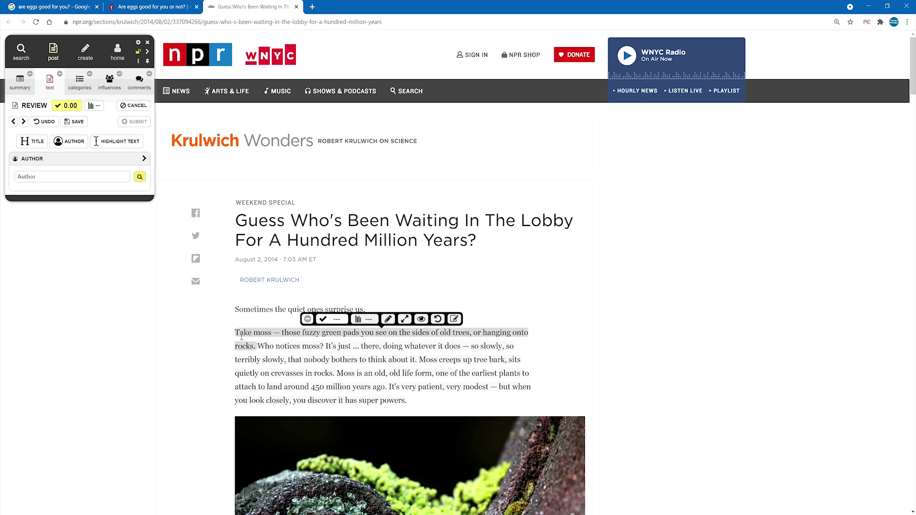
mouse_move(334, 317)
drag(333, 293, 359, 314)
mouse_move(358, 319)
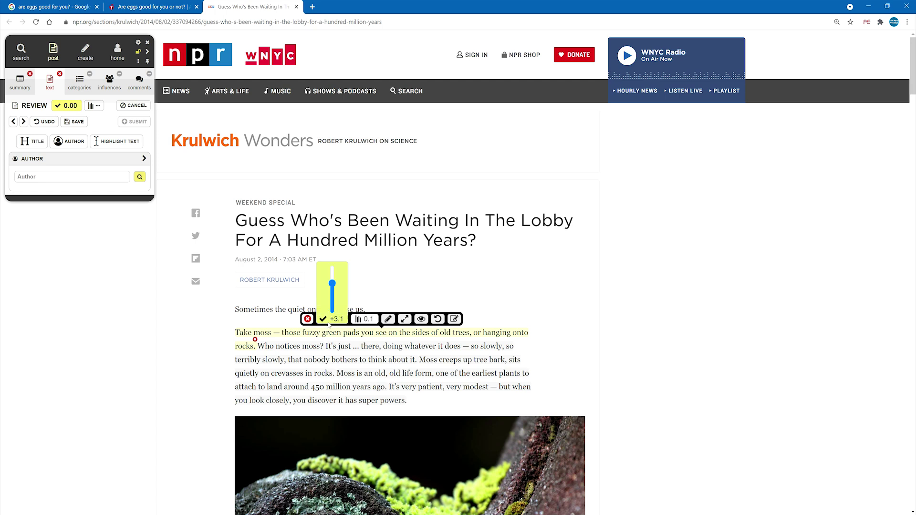
- Open the detailed review of the "Take moss" sentence beside the article and set its tone to Factual
click(404, 321)
drag(404, 322, 617, 207)
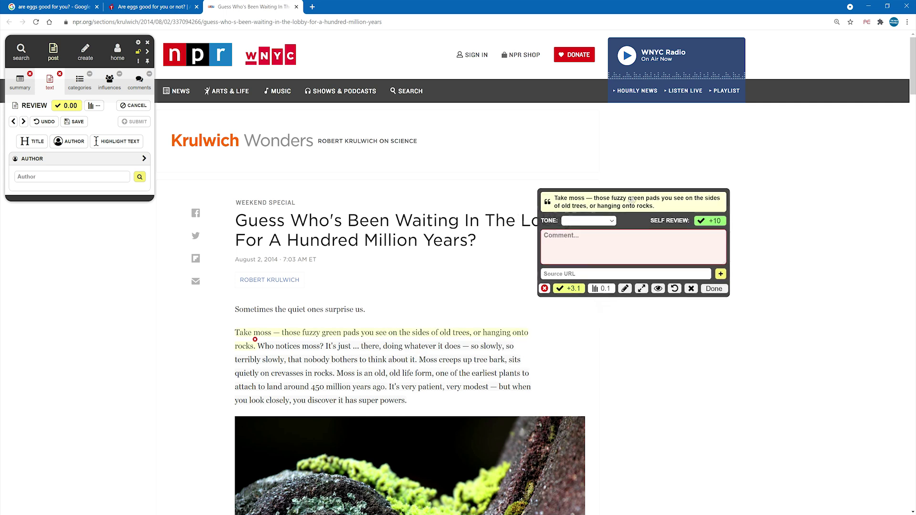
click(589, 221)
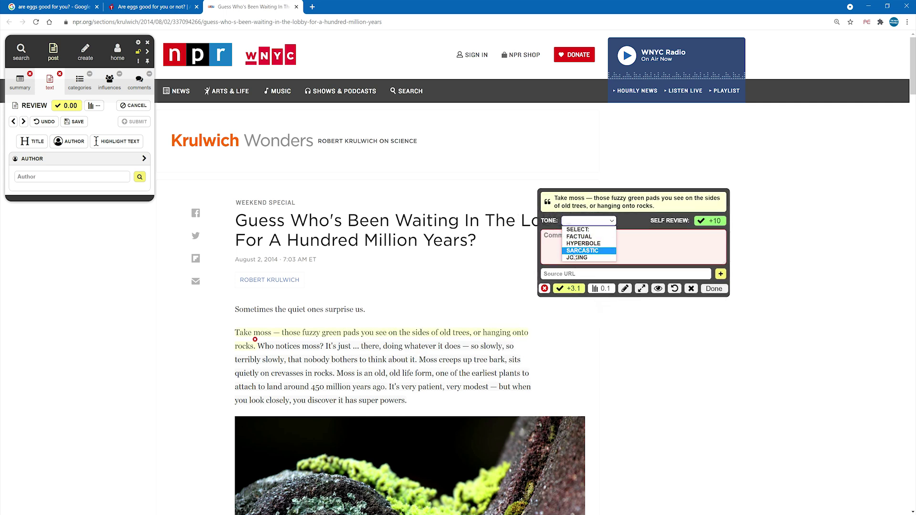
click(591, 237)
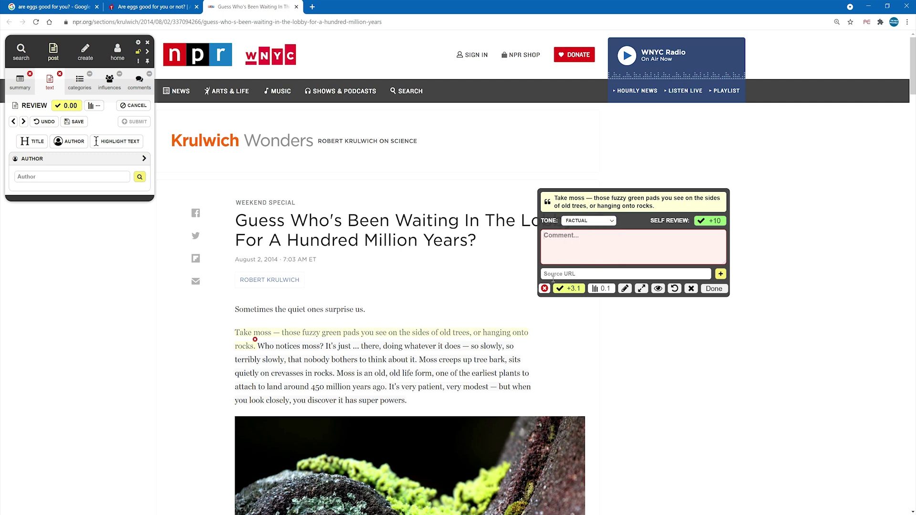
- Add three extra source URL fields to the sentence review and remove them again
click(720, 274)
double_click(723, 276)
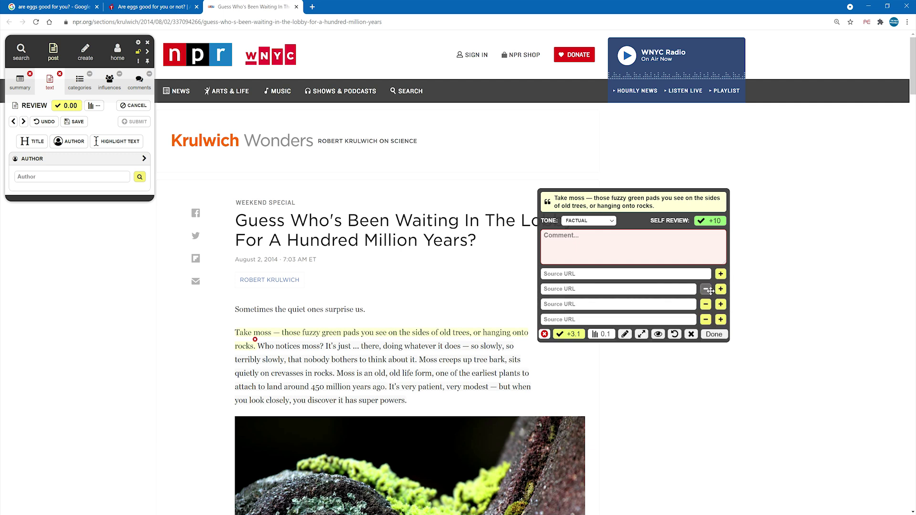
click(706, 288)
click(706, 289)
click(705, 289)
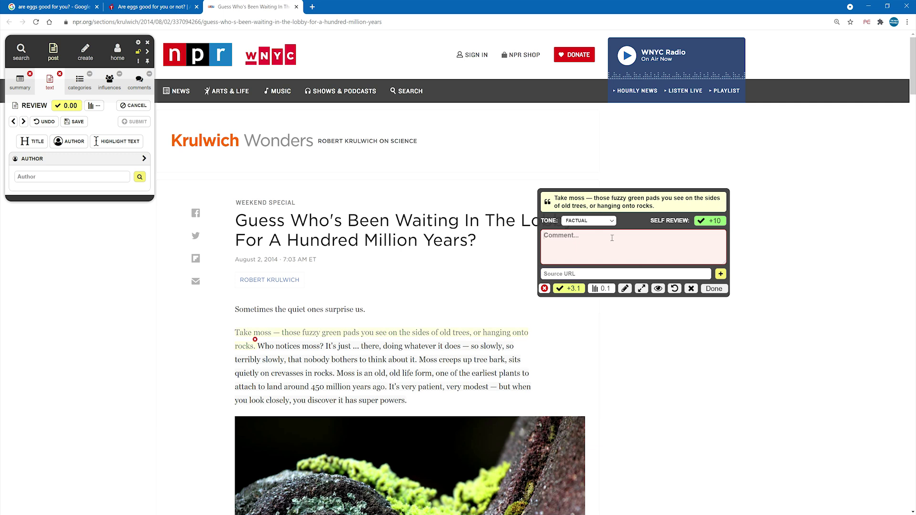
- Enter the comment "this is incorrect." for the sentence, set its rating to -9.1, and finish the sentence review
text(asdfekja)
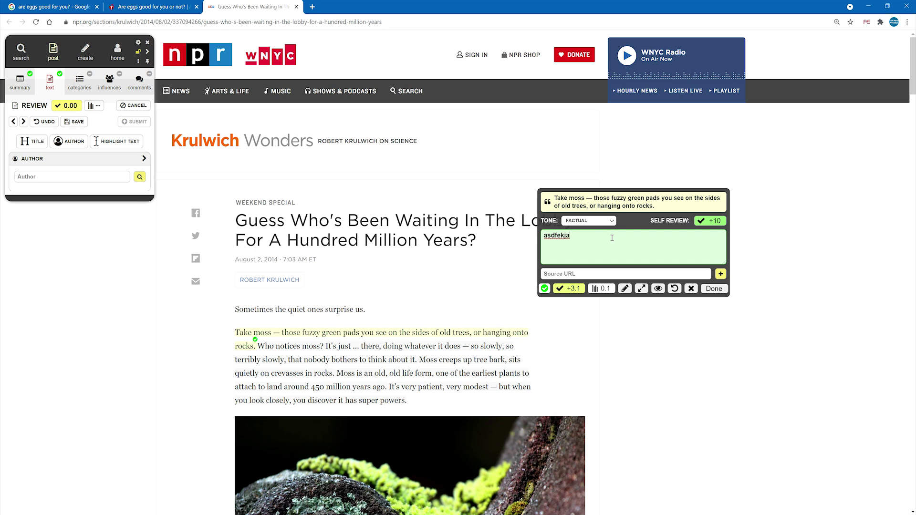
key(ctrl+a)
text(this is incorrect)
click(572, 271)
drag(572, 271, 570, 280)
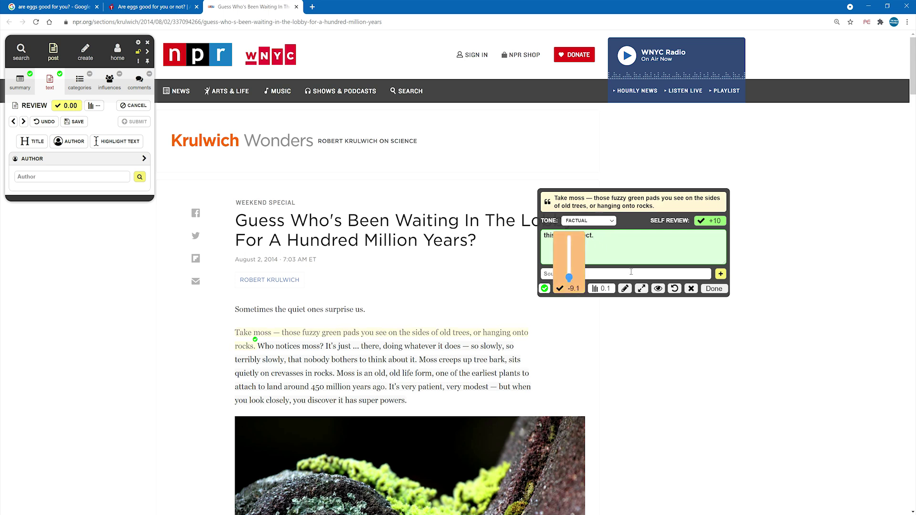
click(714, 289)
mouse_move(510, 330)
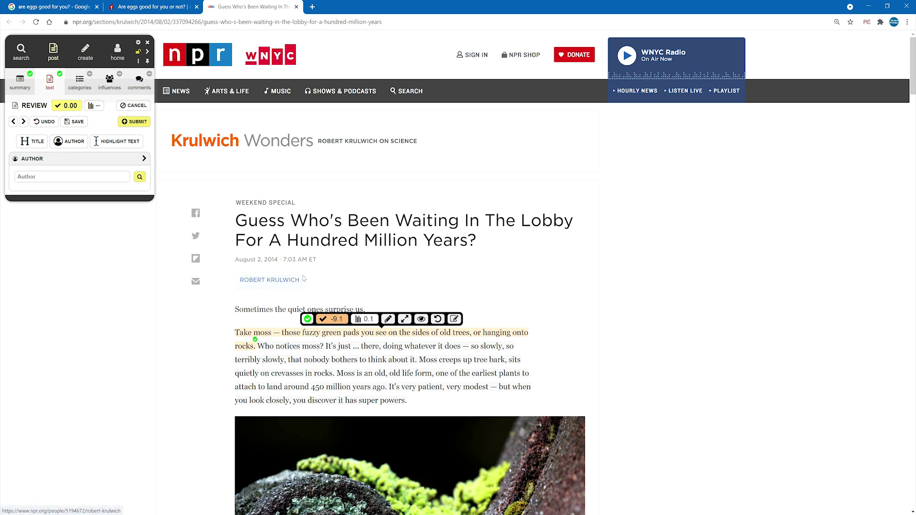
- Copy the author's name from the article byline into the review's author search
drag(306, 280, 240, 280)
key(ctrl+c)
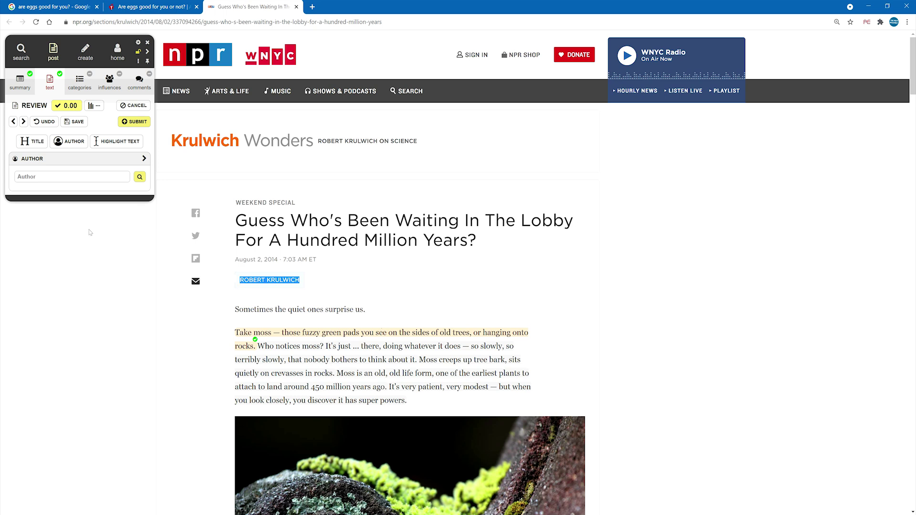
click(46, 176)
key(ctrl+v)
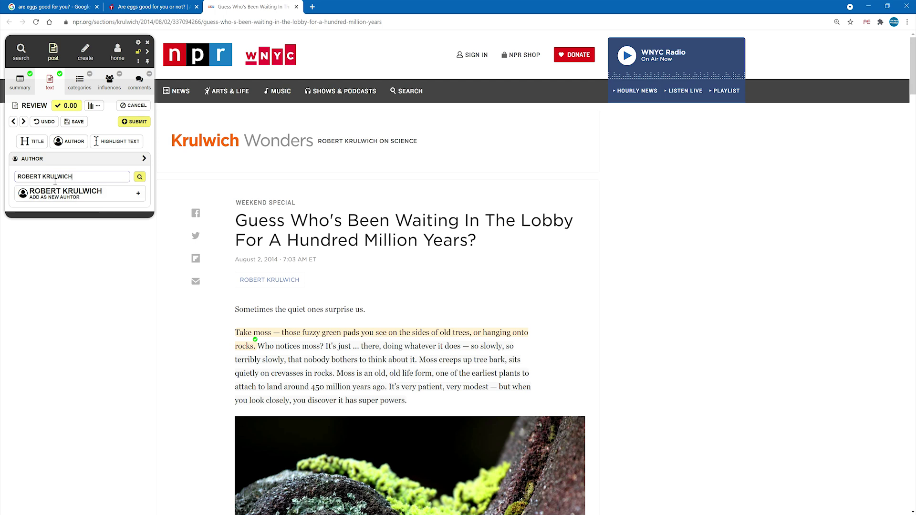
- Search the authors for "RO", pick an existing individual author from the suggestions, and remove that author again
drag(76, 177, 25, 177)
key(BackSpace)
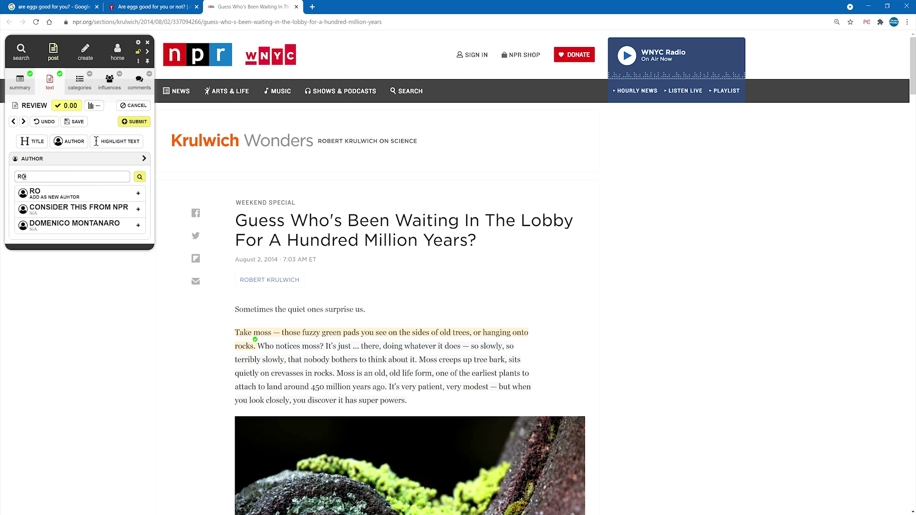
click(77, 225)
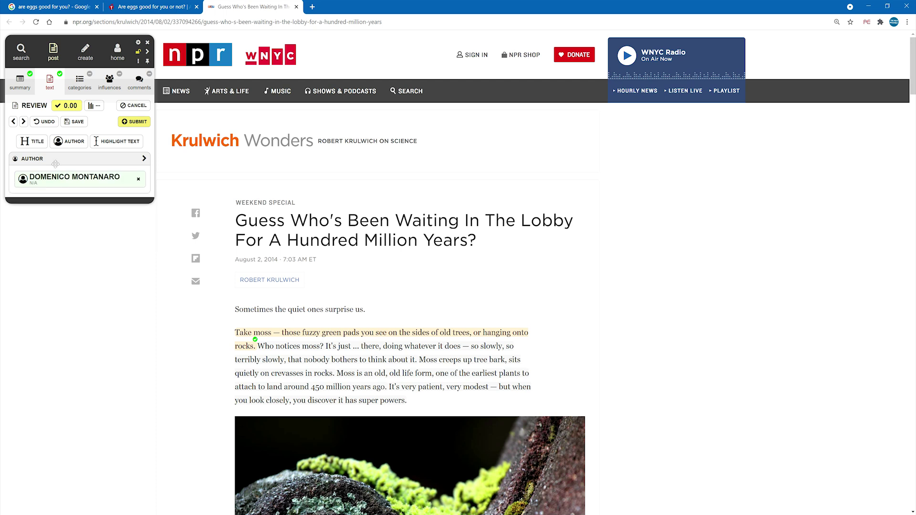
click(138, 179)
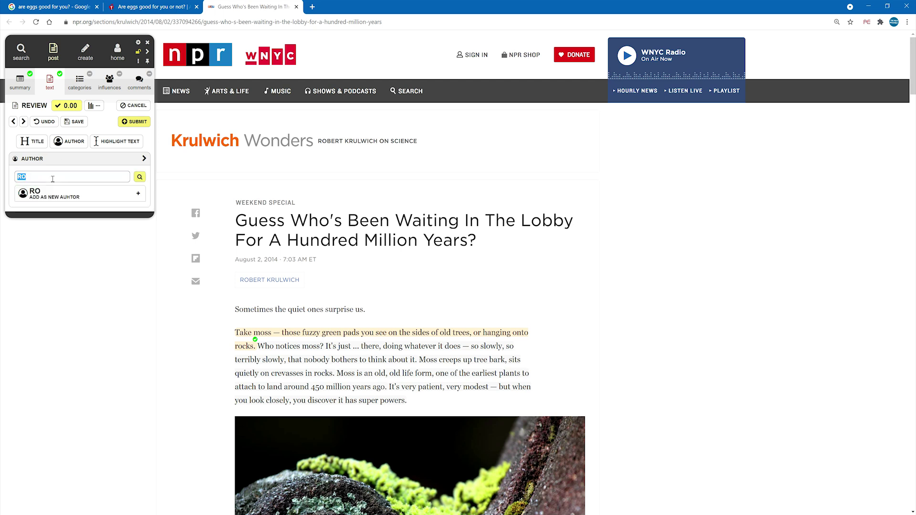
- Enter the article author's full name in capitals and add it as a new author
text(roBERT KRULWICH)
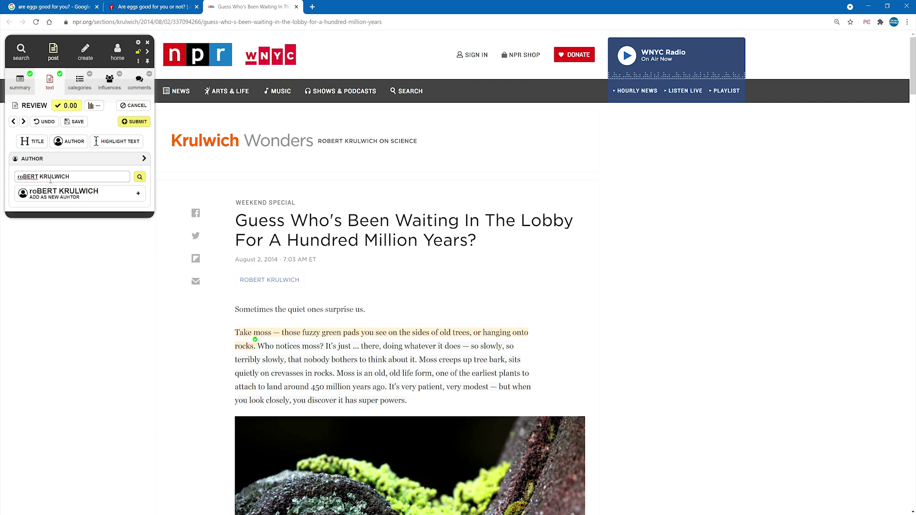
key(Home)
key(Delete)
key(Delete)
text(RO)
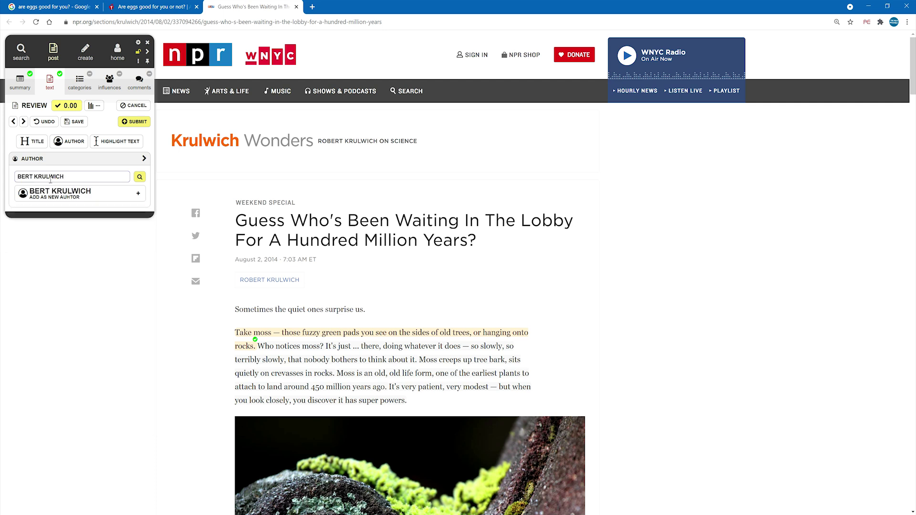
click(102, 193)
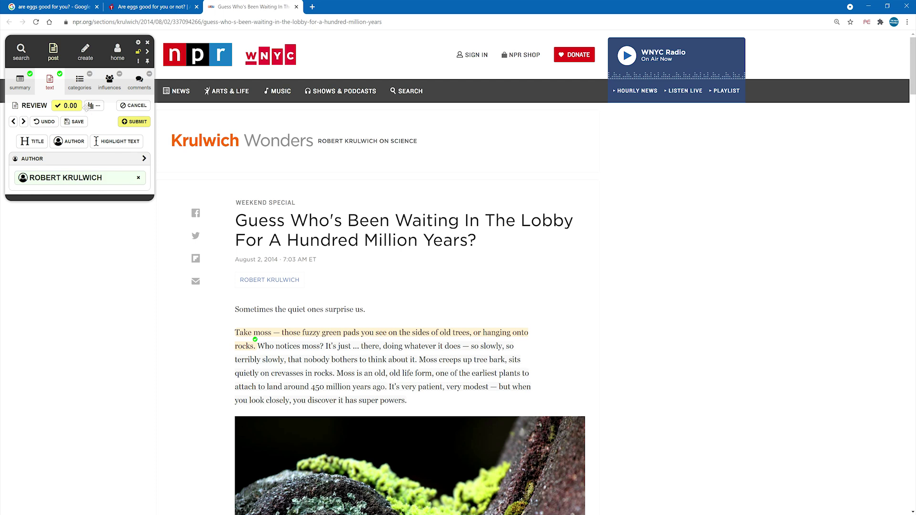
- Assign the category NEWS to the review
click(77, 86)
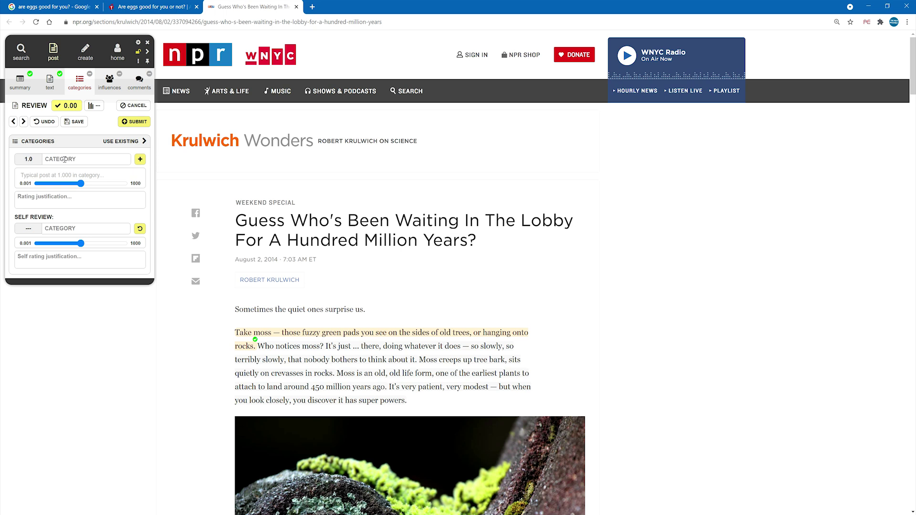
click(64, 159)
text(N)
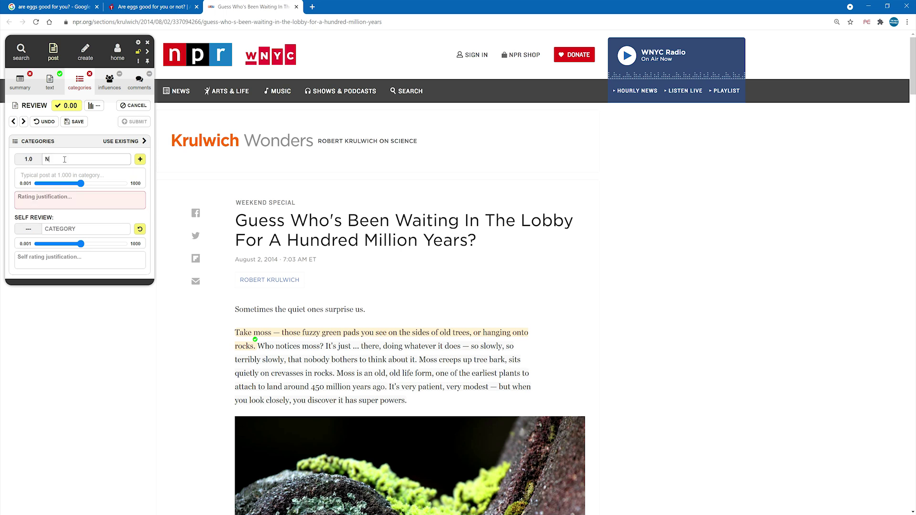
click(66, 178)
click(122, 180)
click(82, 165)
click(388, 239)
click(84, 165)
- Set the rating of the NEWS category to 2.401
click(83, 184)
click(88, 183)
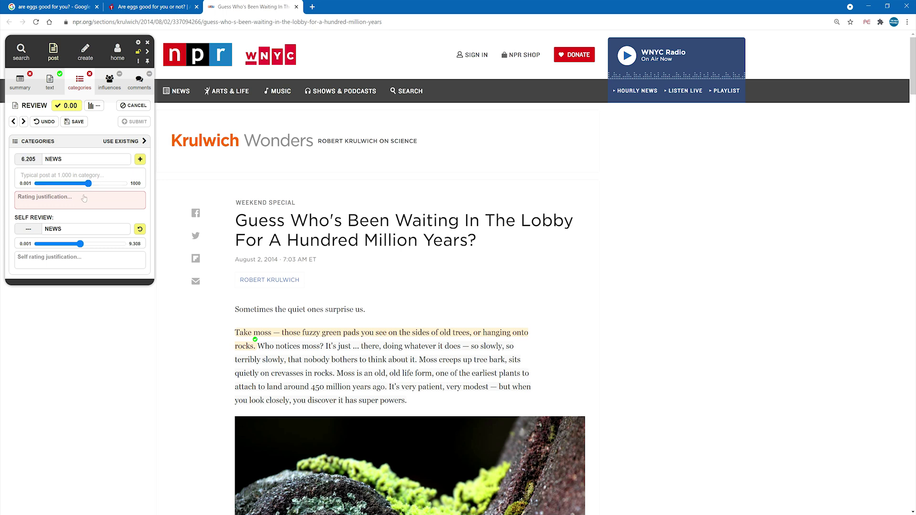
mouse_move(88, 184)
mouse_down()
mouse_move(122, 184)
mouse_move(38, 183)
mouse_move(130, 189)
mouse_move(84, 190)
mouse_up()
mouse_move(66, 159)
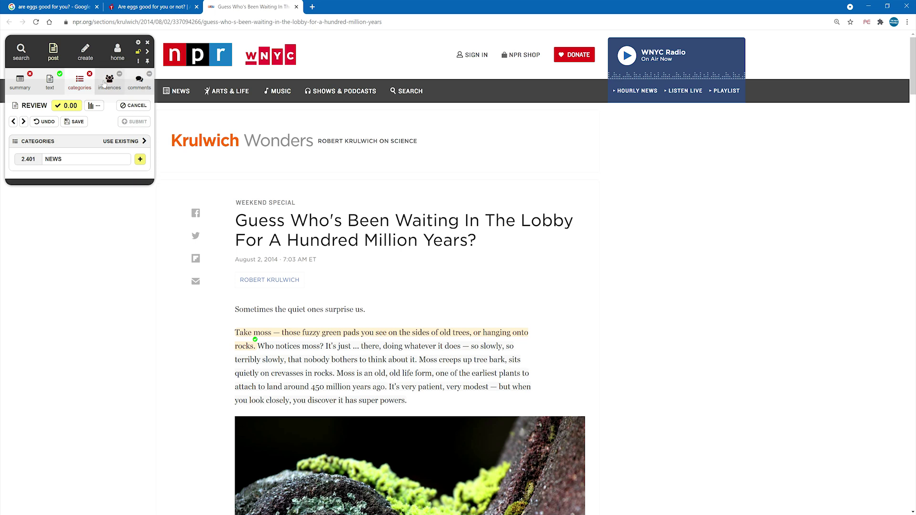
- Adjust the review's Self influence, add a second influence, and set the second one's share to 40.4%
click(104, 83)
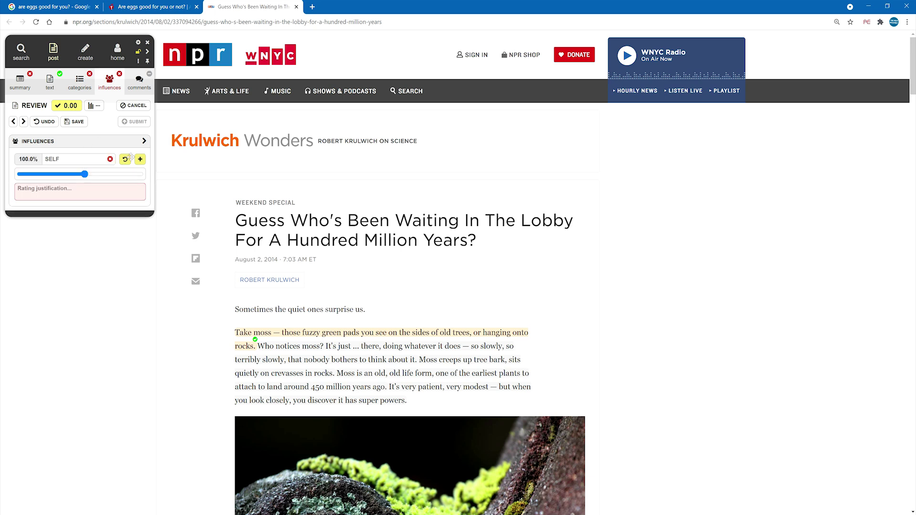
drag(83, 178, 85, 180)
click(140, 159)
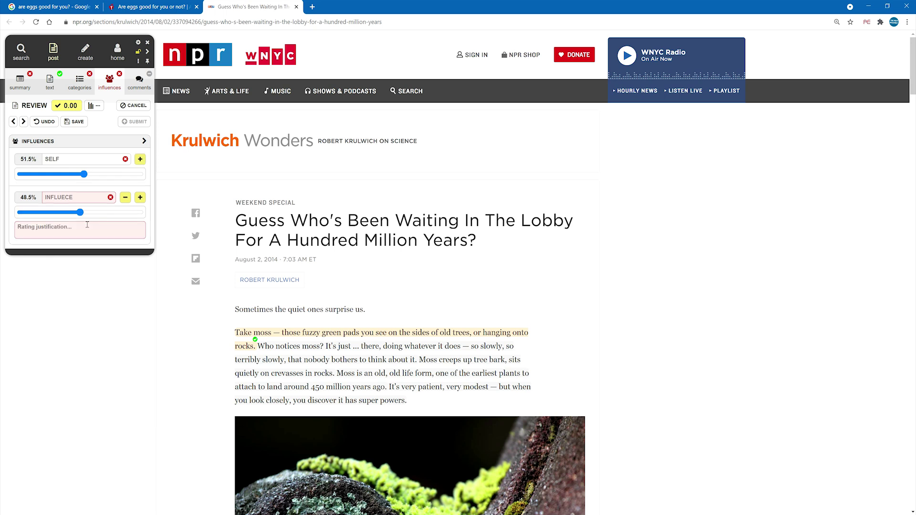
mouse_move(69, 217)
mouse_move(79, 212)
mouse_down()
mouse_move(113, 218)
mouse_move(63, 213)
mouse_up()
mouse_move(50, 180)
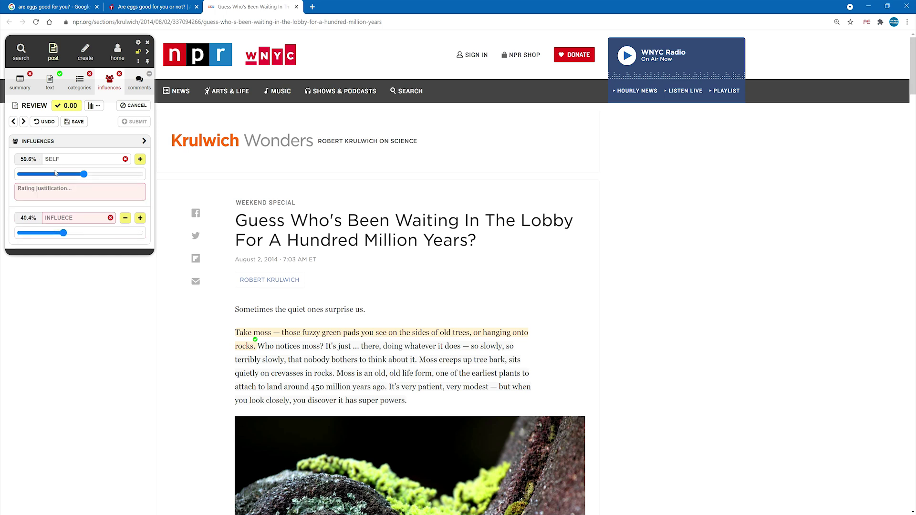
- Open the review's context comment and set its weight to 16.3%
click(135, 90)
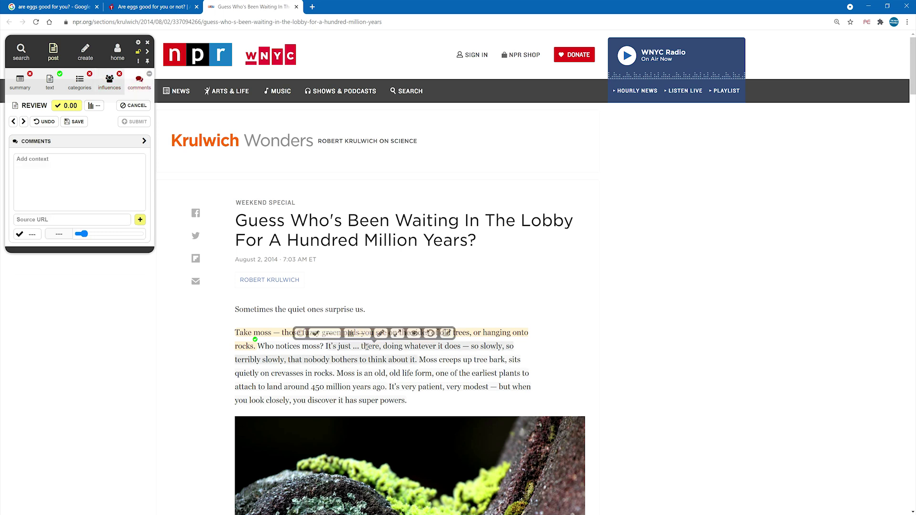
mouse_move(326, 368)
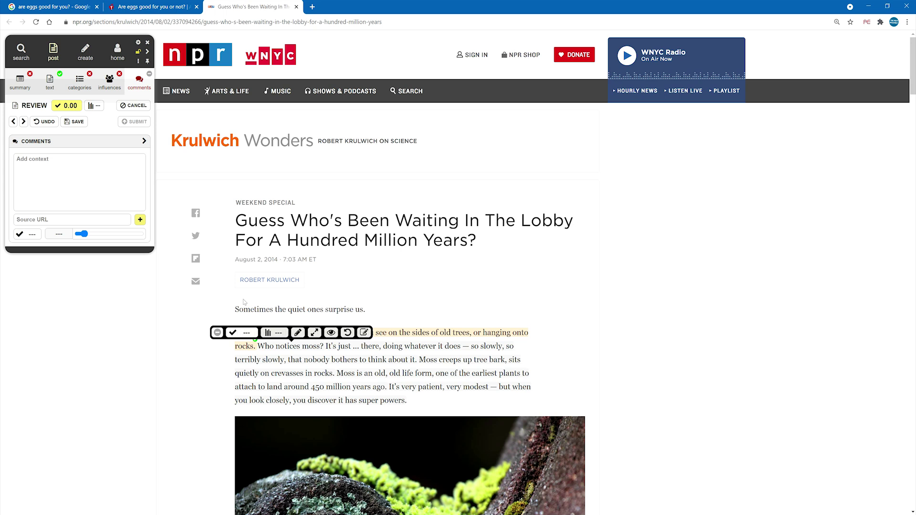
click(98, 177)
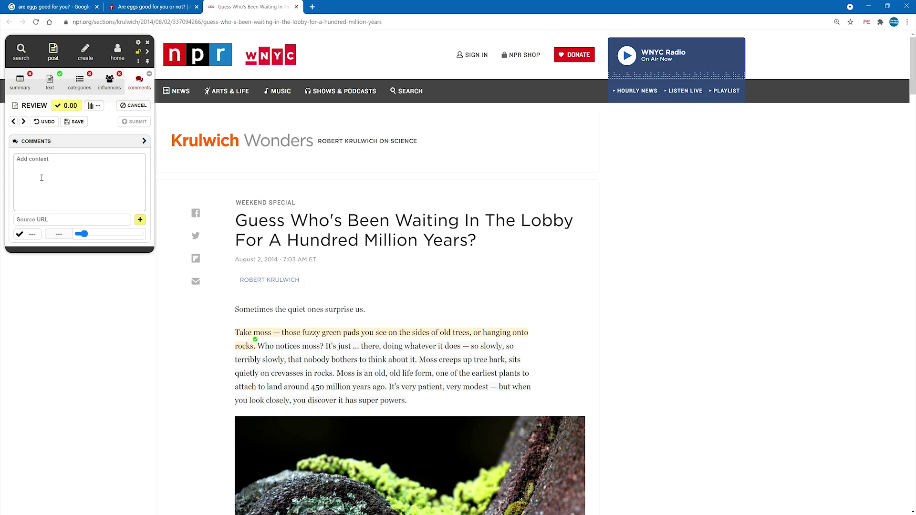
drag(81, 234, 105, 233)
click(88, 234)
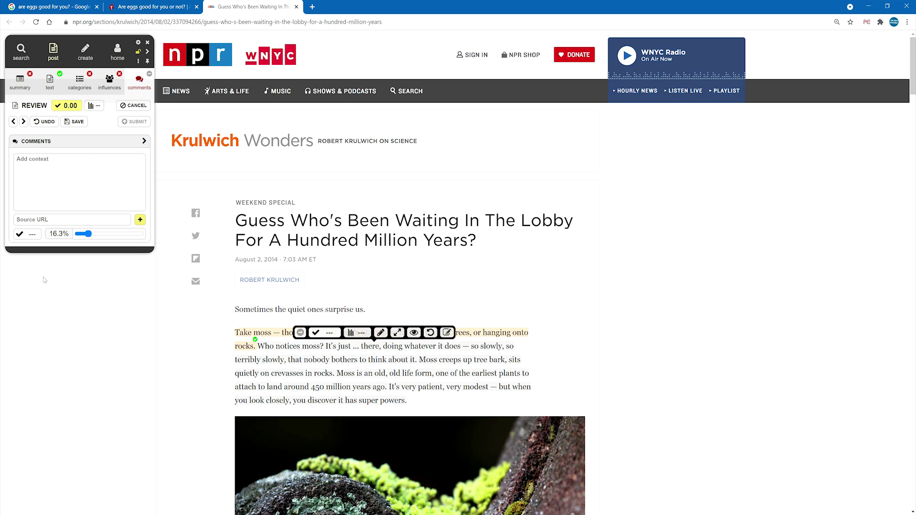
- Set the context comment's rating to -7.5 and add three extra source URL fields
click(31, 234)
drag(28, 224, 33, 194)
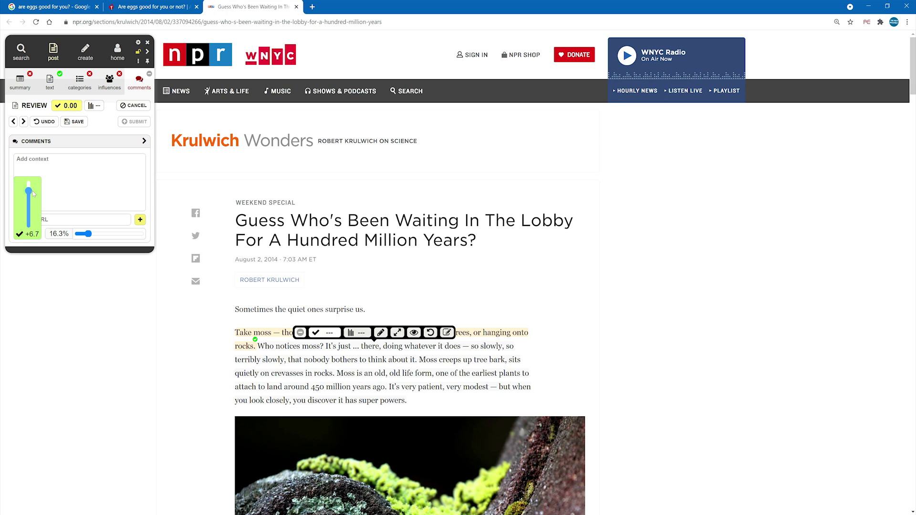
click(34, 206)
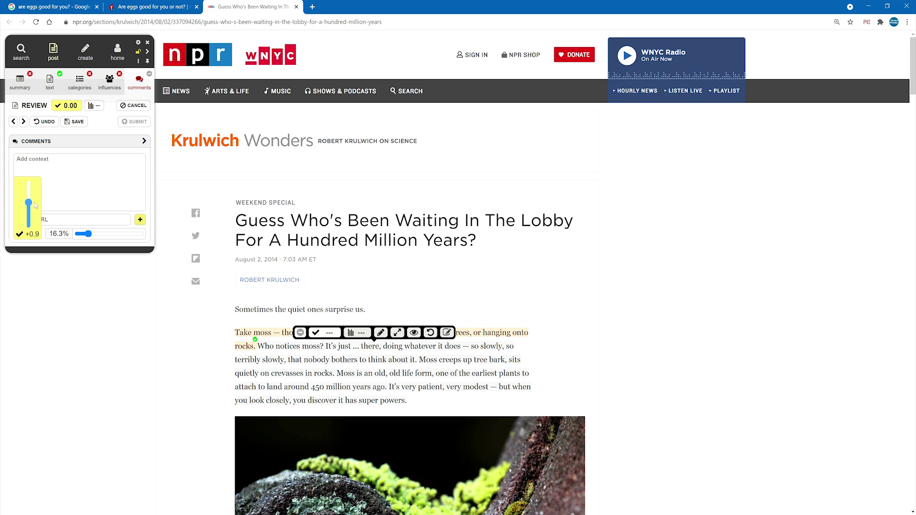
drag(34, 205, 34, 223)
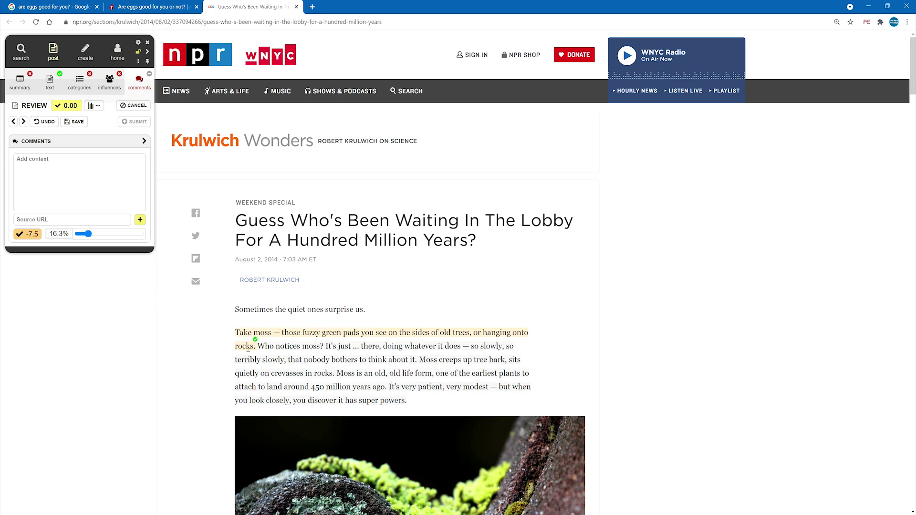
mouse_move(238, 333)
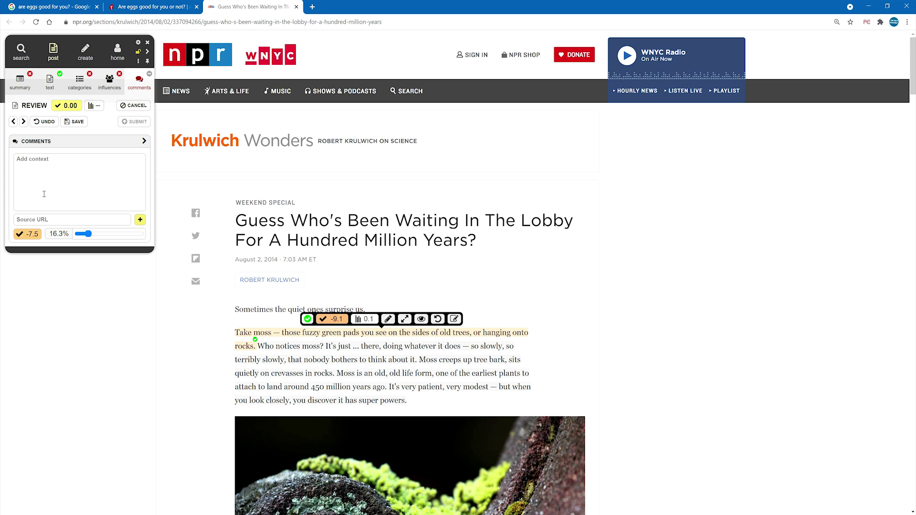
click(140, 219)
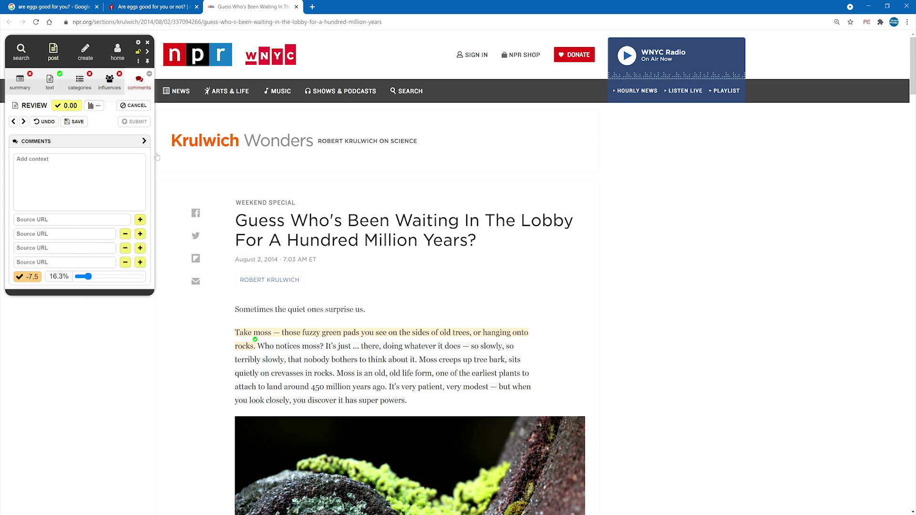
- Cancel the unfinished review of the NPR article
click(132, 106)
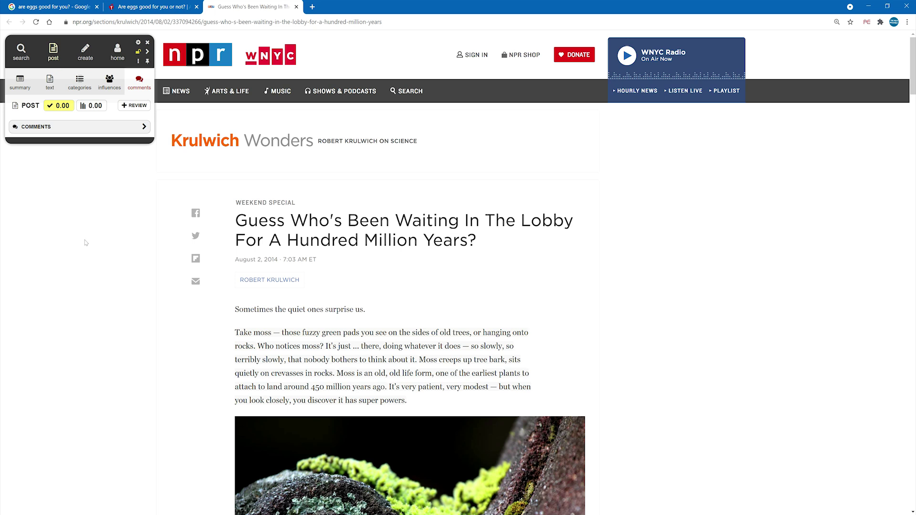
mouse_move(360, 336)
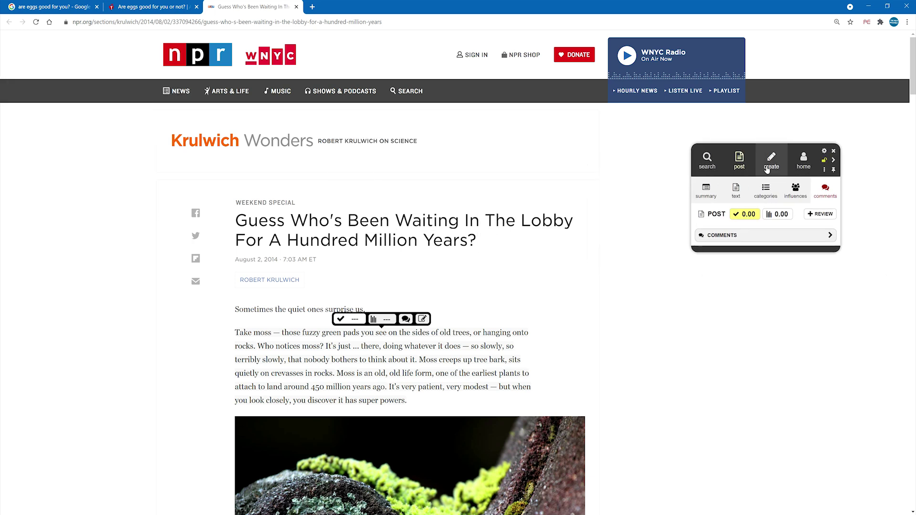
- Open the form for creating a new proposal and set its bid target influence to 15.2%
click(772, 163)
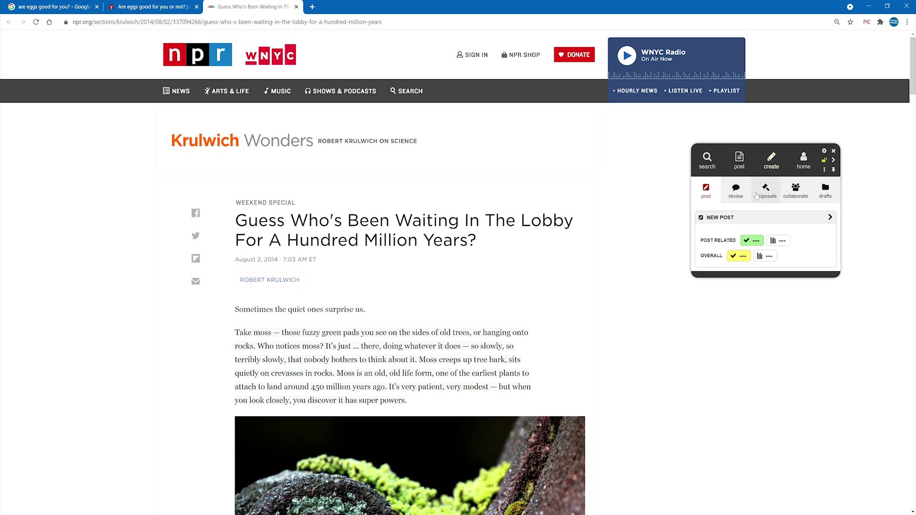
click(766, 190)
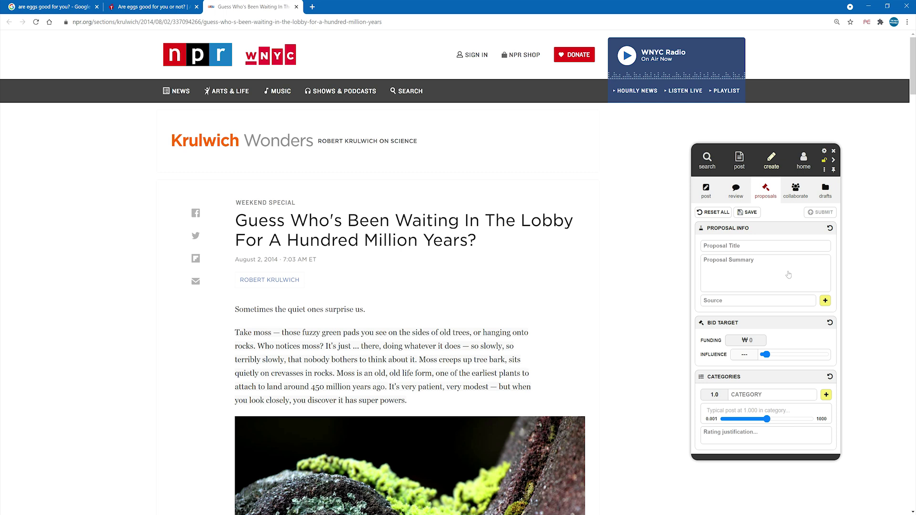
click(772, 356)
drag(772, 356, 774, 356)
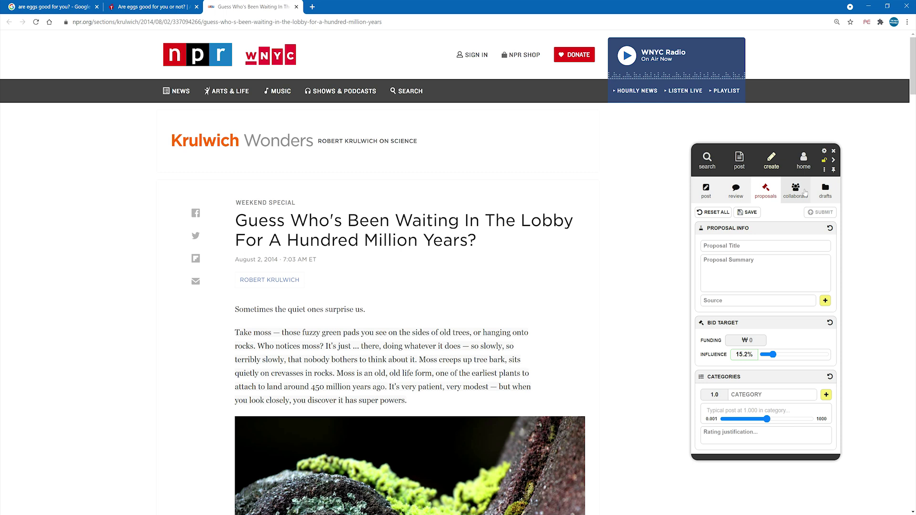
- View the account's profile ratings and the wallet's exchange rate for earned webcoins, and return to the profile
click(803, 161)
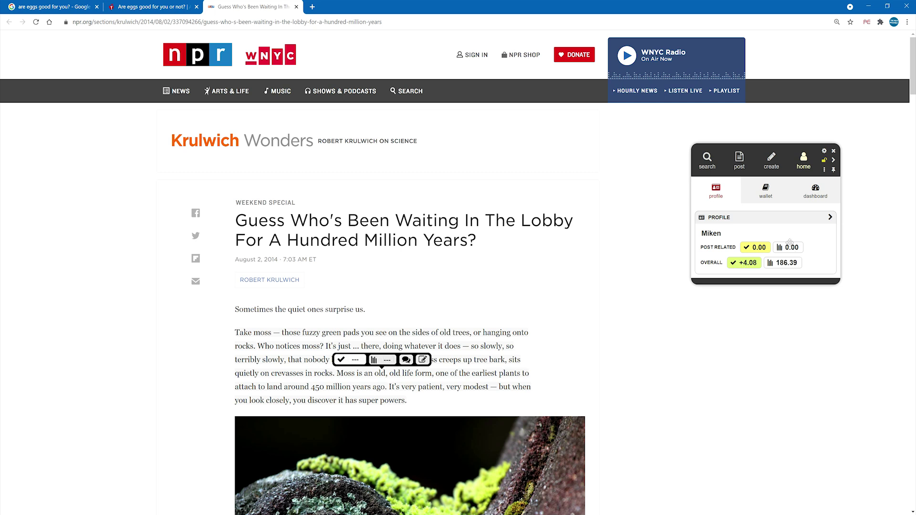
click(766, 194)
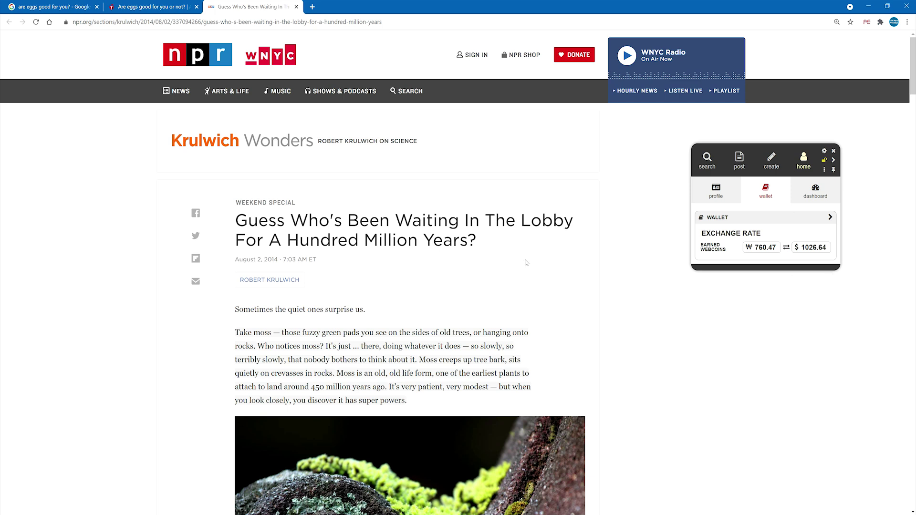
click(718, 195)
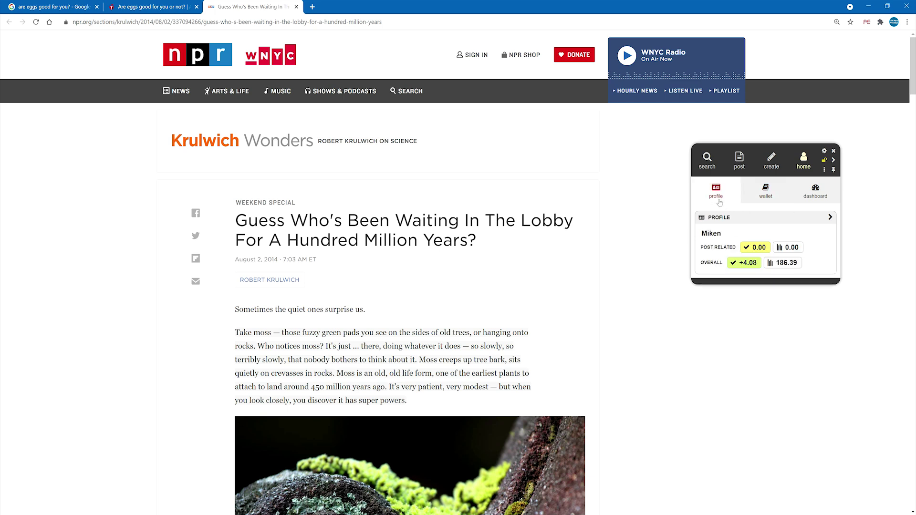
- Switch to the heart.org eggs article, view the profile's post-related and overall ratings there, and close the extension's overlay
click(161, 9)
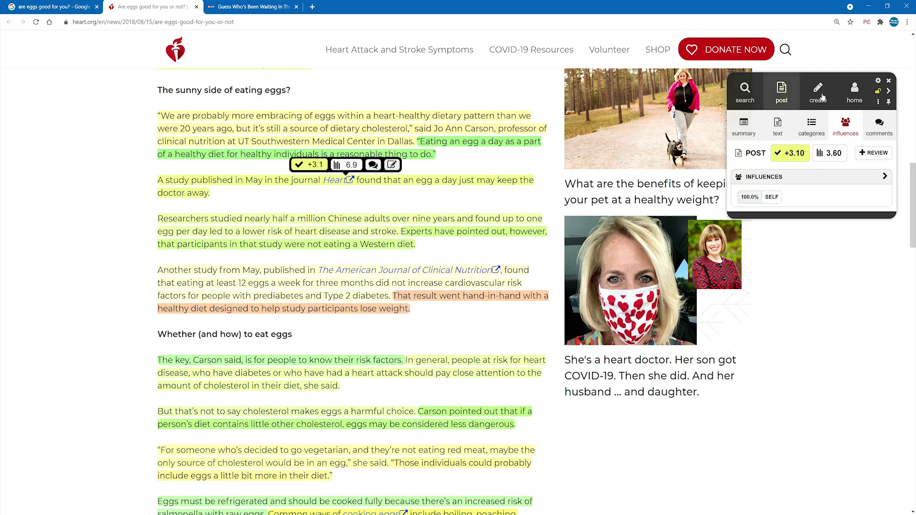
click(854, 89)
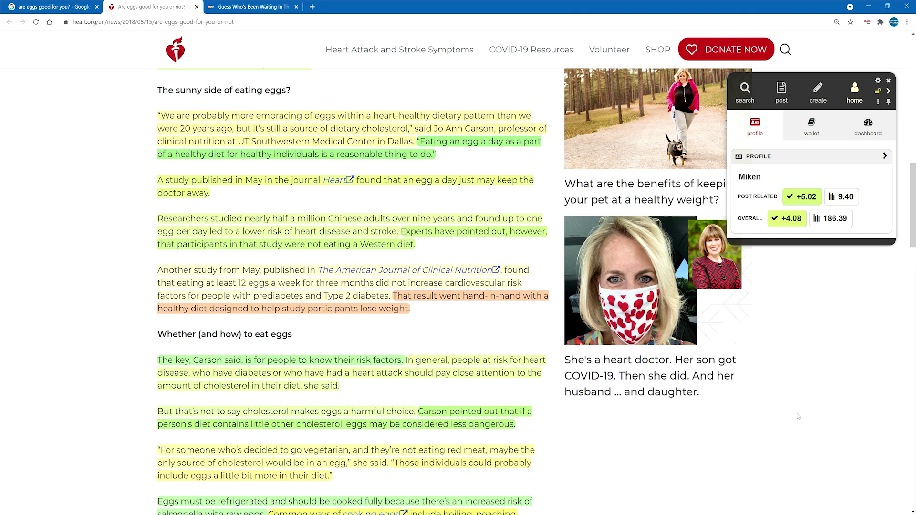
click(888, 82)
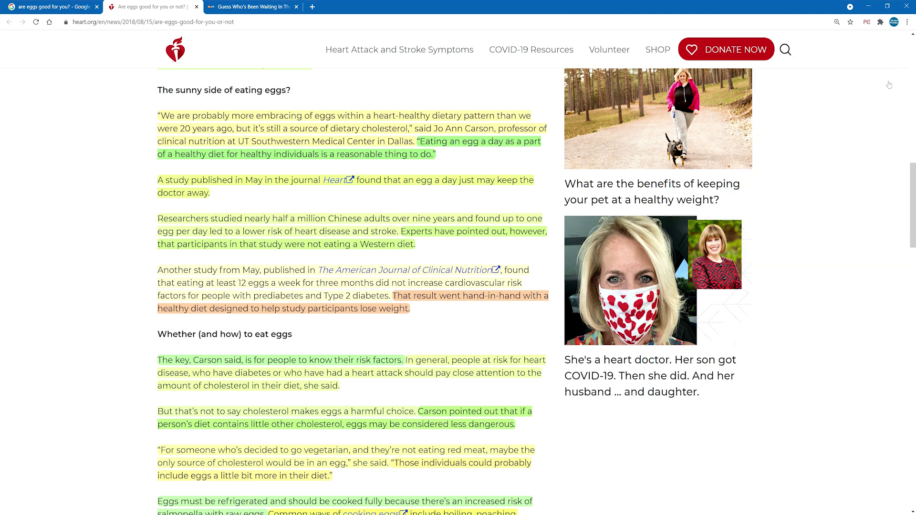